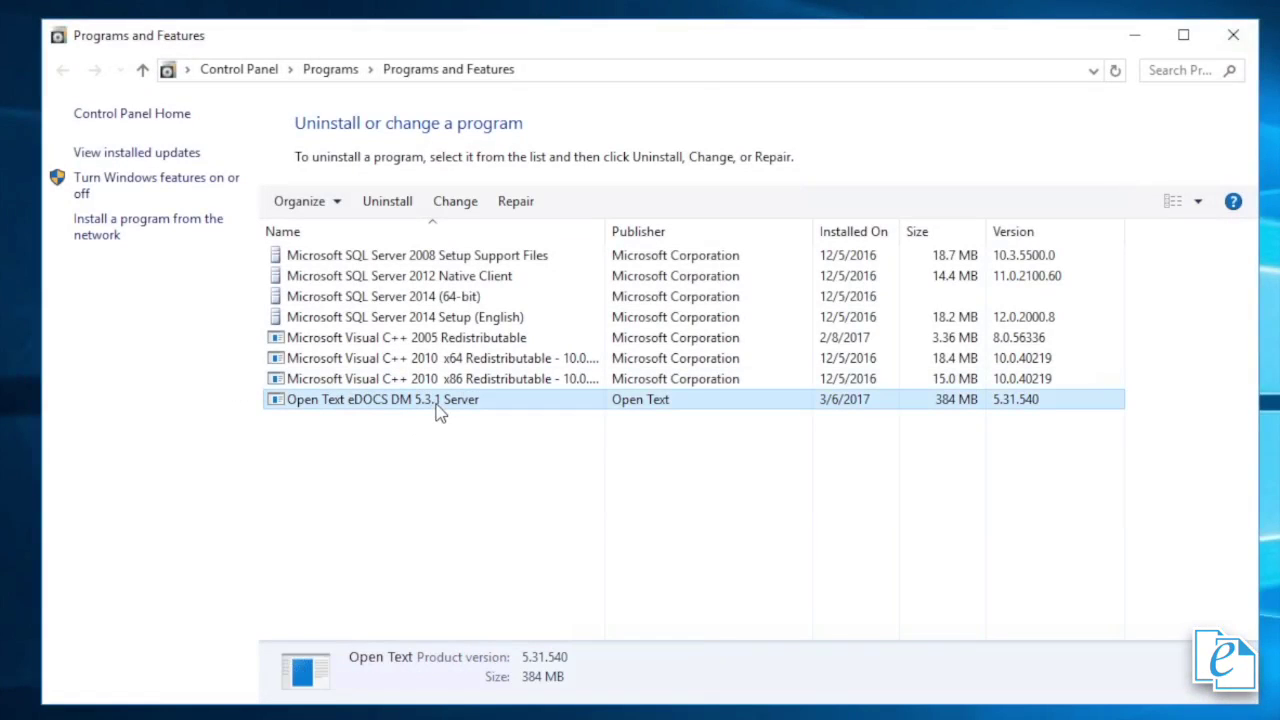
# - Remove Open Text eDOCS DM 5.3.1 Server, confirming the uninstall, the reboot notice and the UAC prompt
pyautogui.click(398, 203)
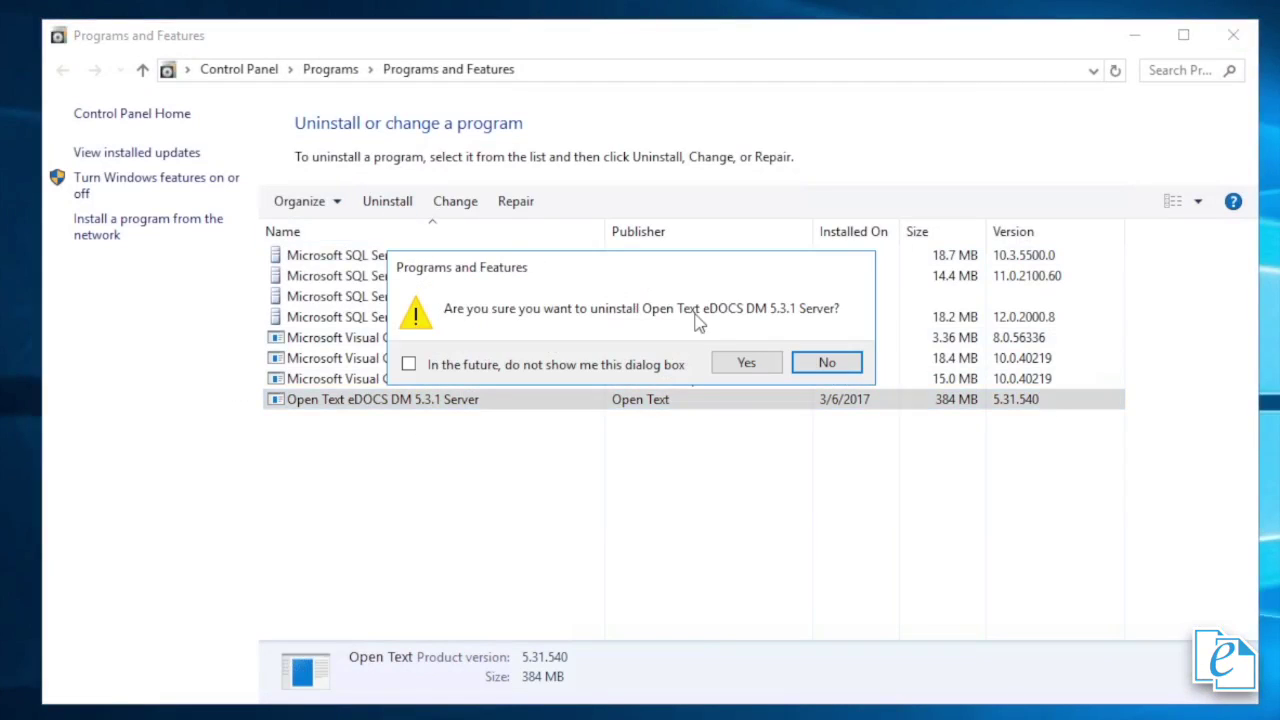
pyautogui.click(746, 364)
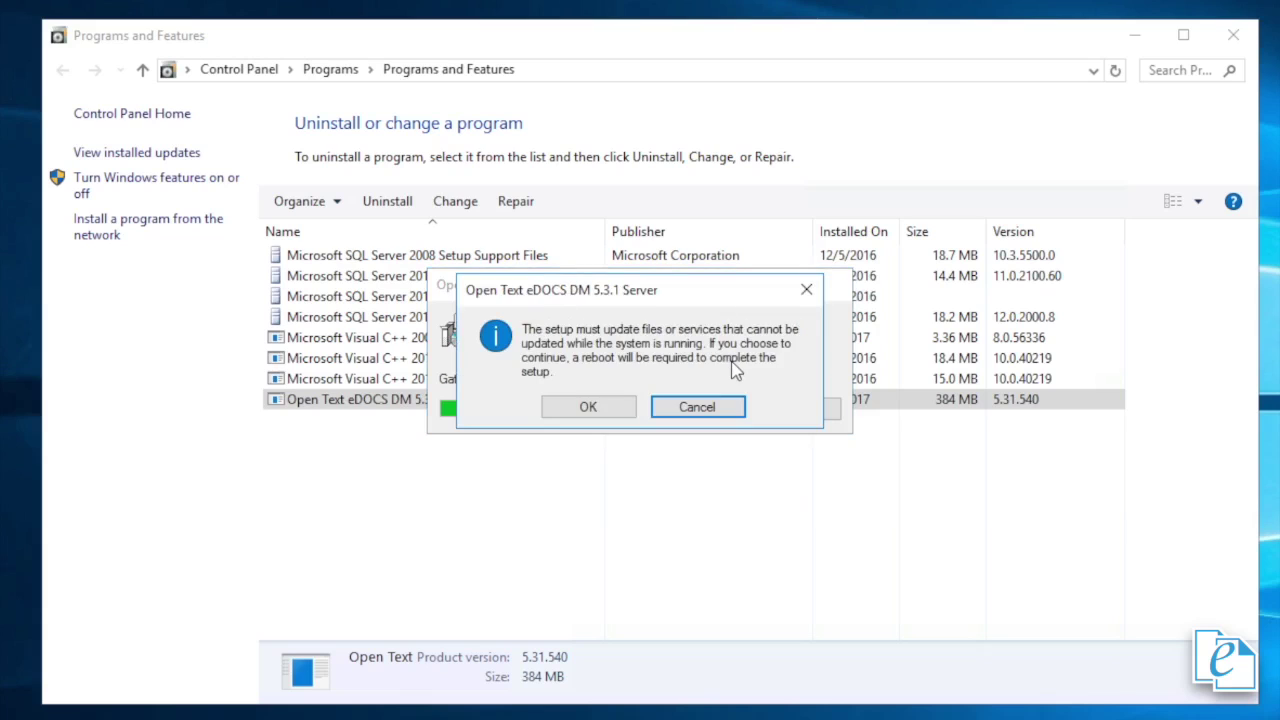
pyautogui.click(587, 404)
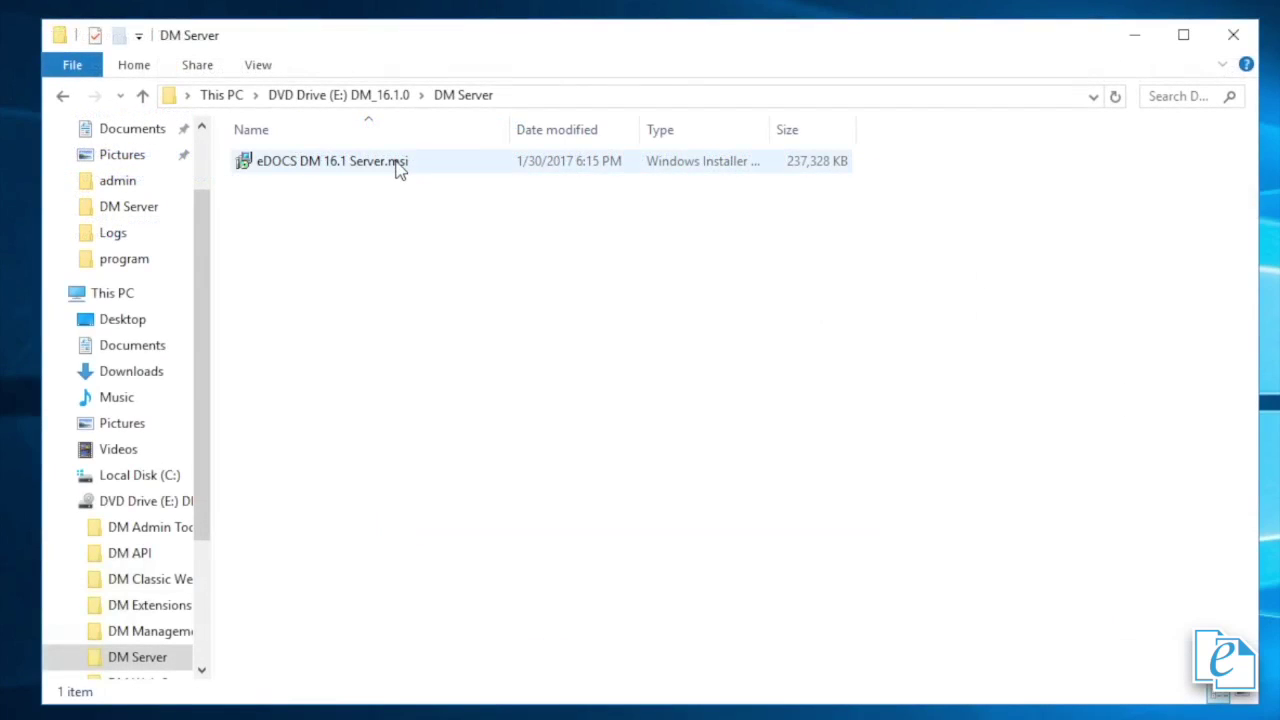
pyautogui.click(397, 167)
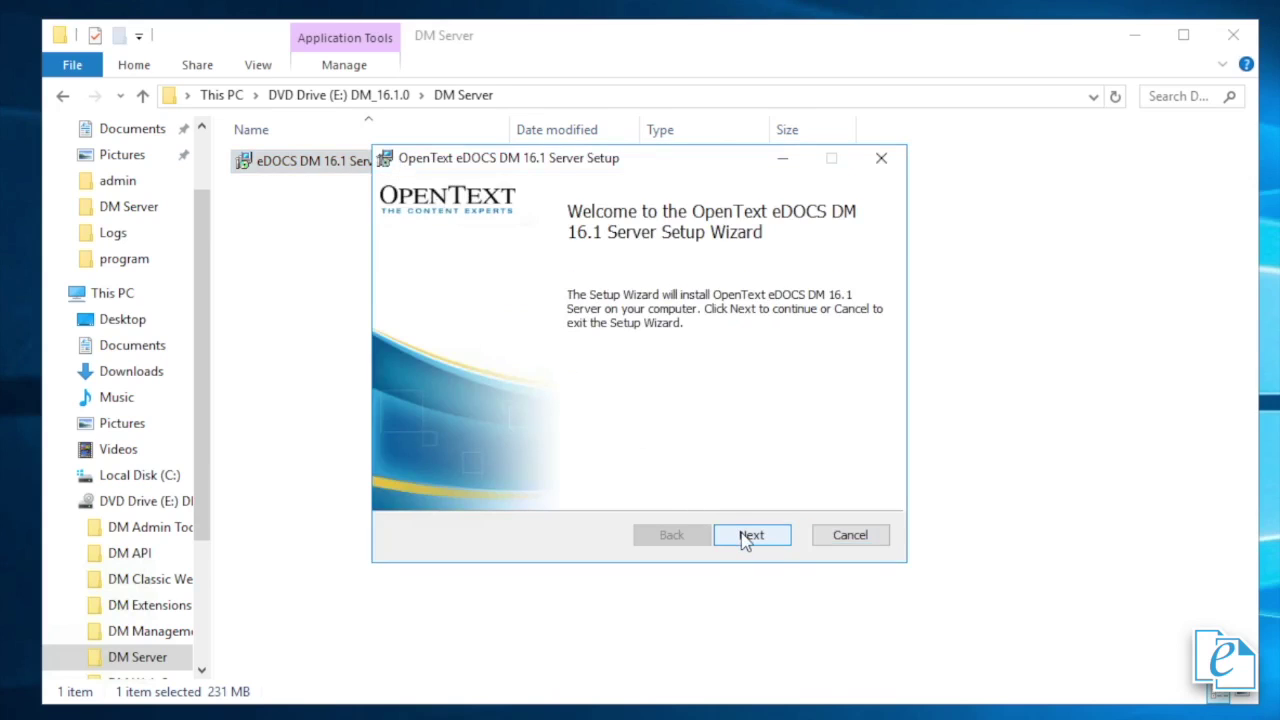
# - Install DM 16.1 Server after accepting the license, keeping the default Custom Setup features and licensing
pyautogui.click(748, 535)
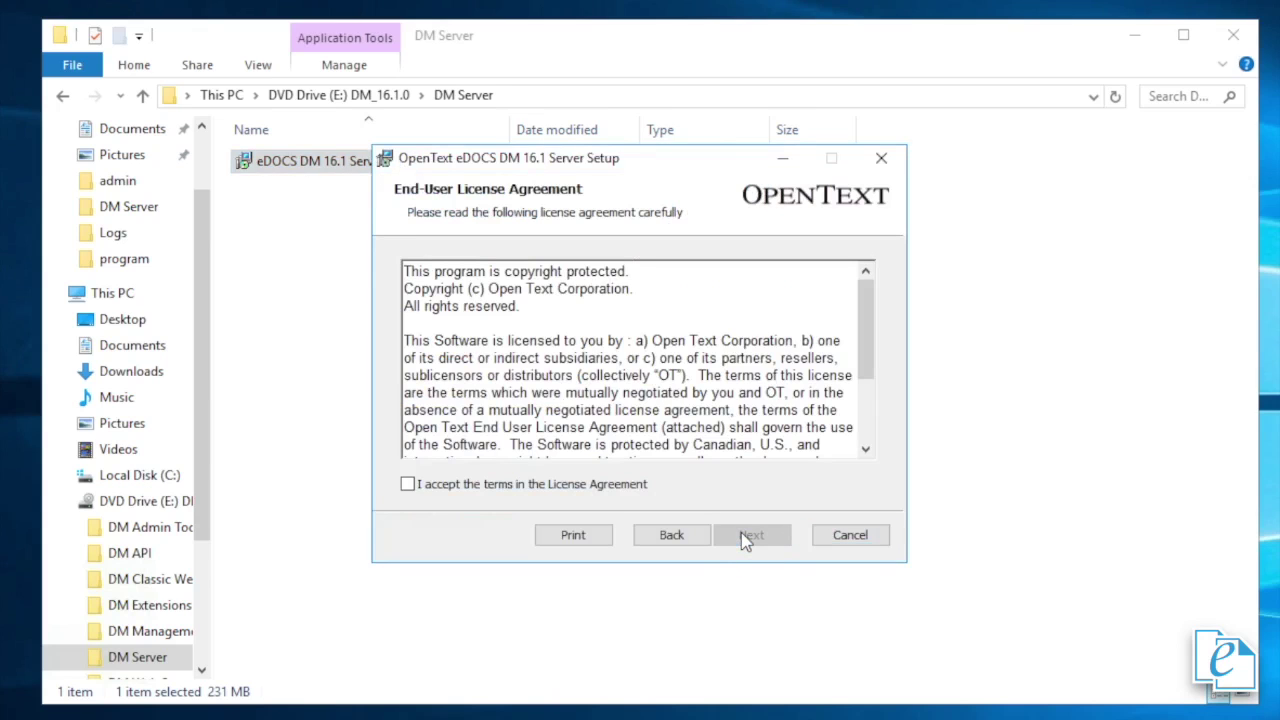
pyautogui.click(408, 484)
pyautogui.click(750, 537)
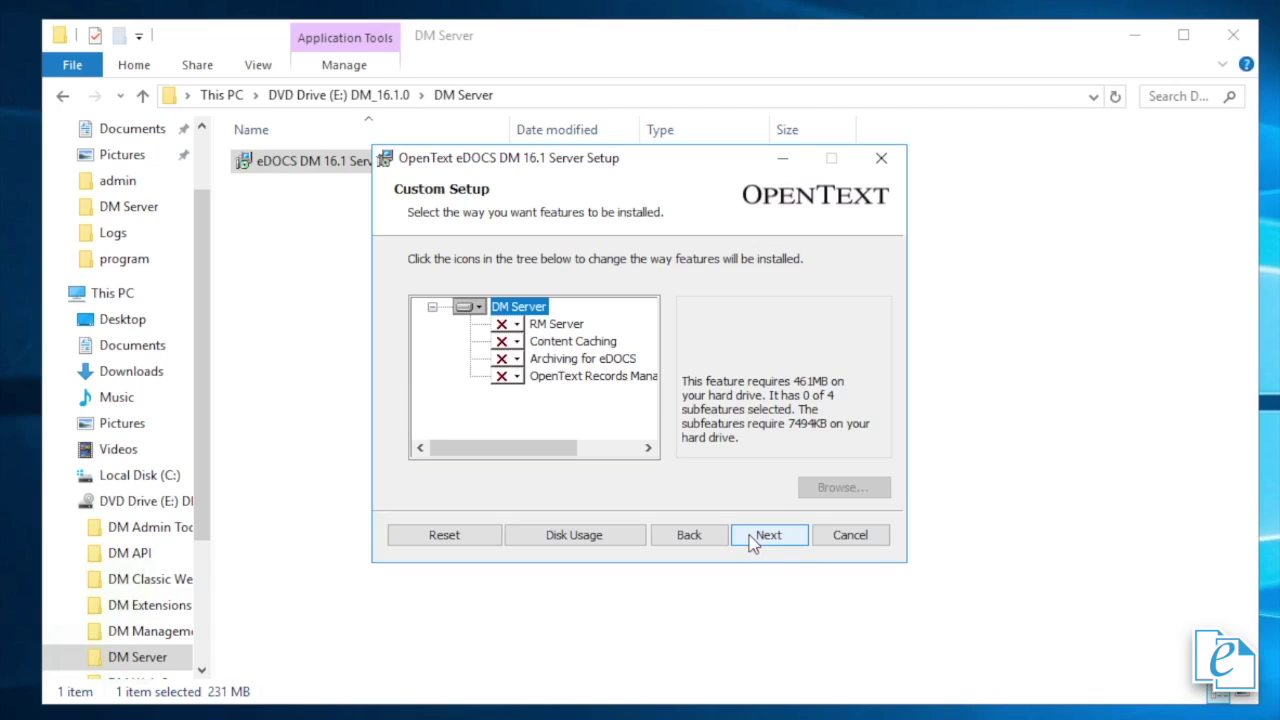
pyautogui.click(754, 541)
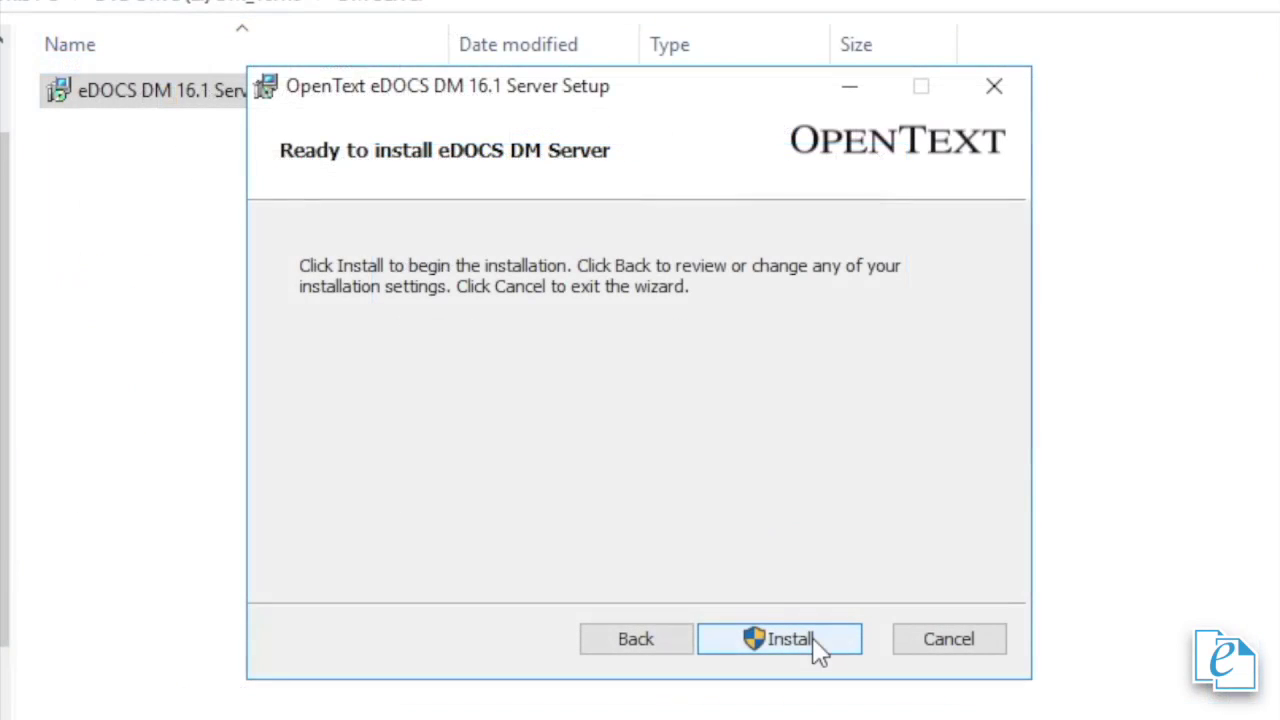
pyautogui.click(812, 640)
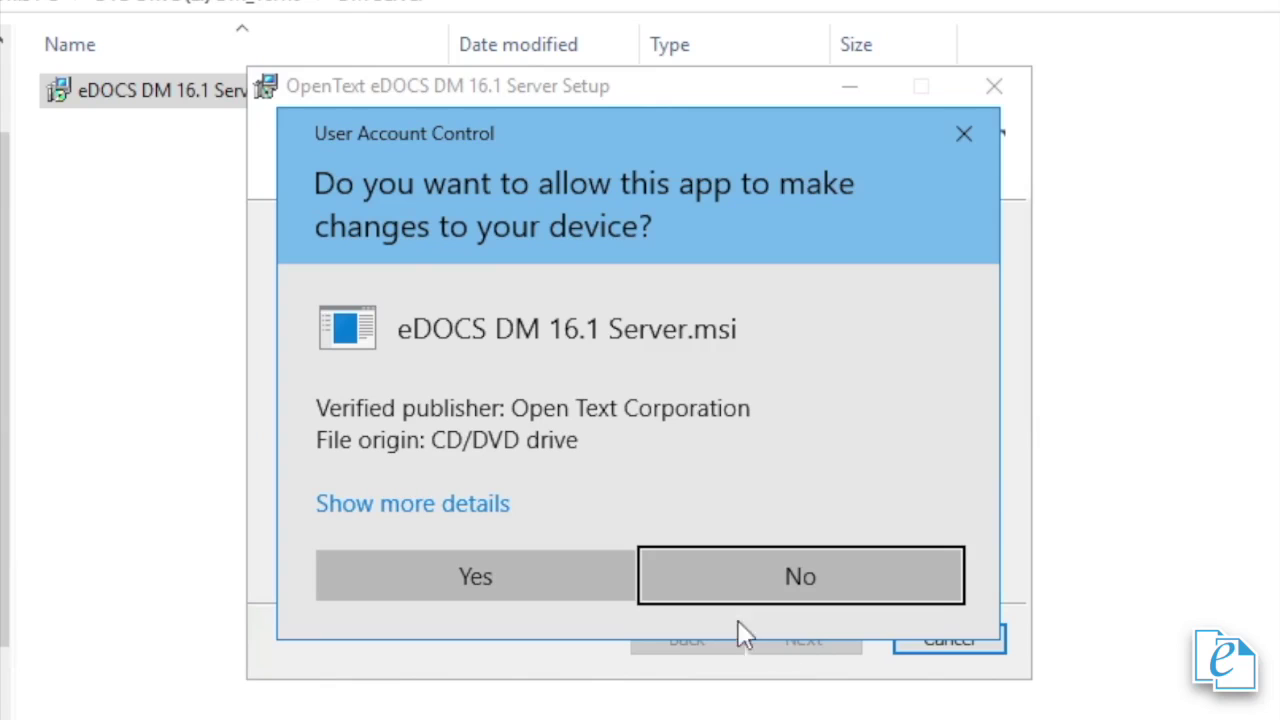
pyautogui.click(541, 580)
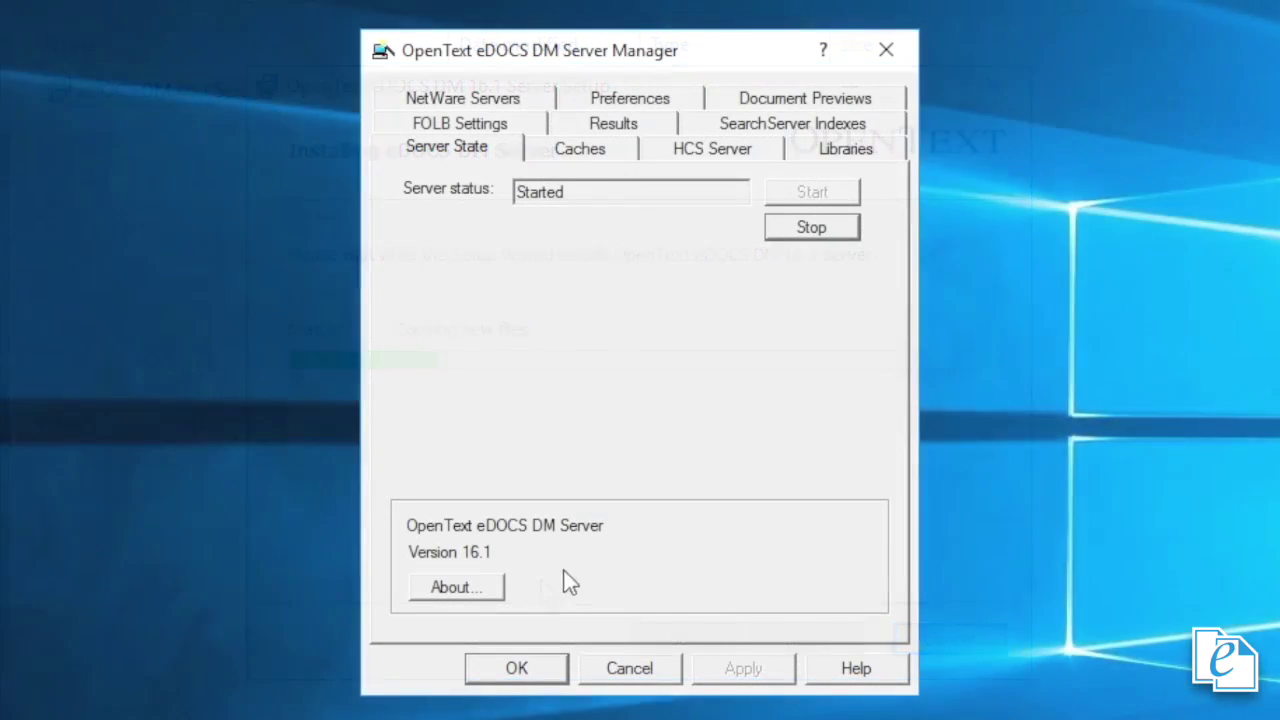
pyautogui.click(650, 472)
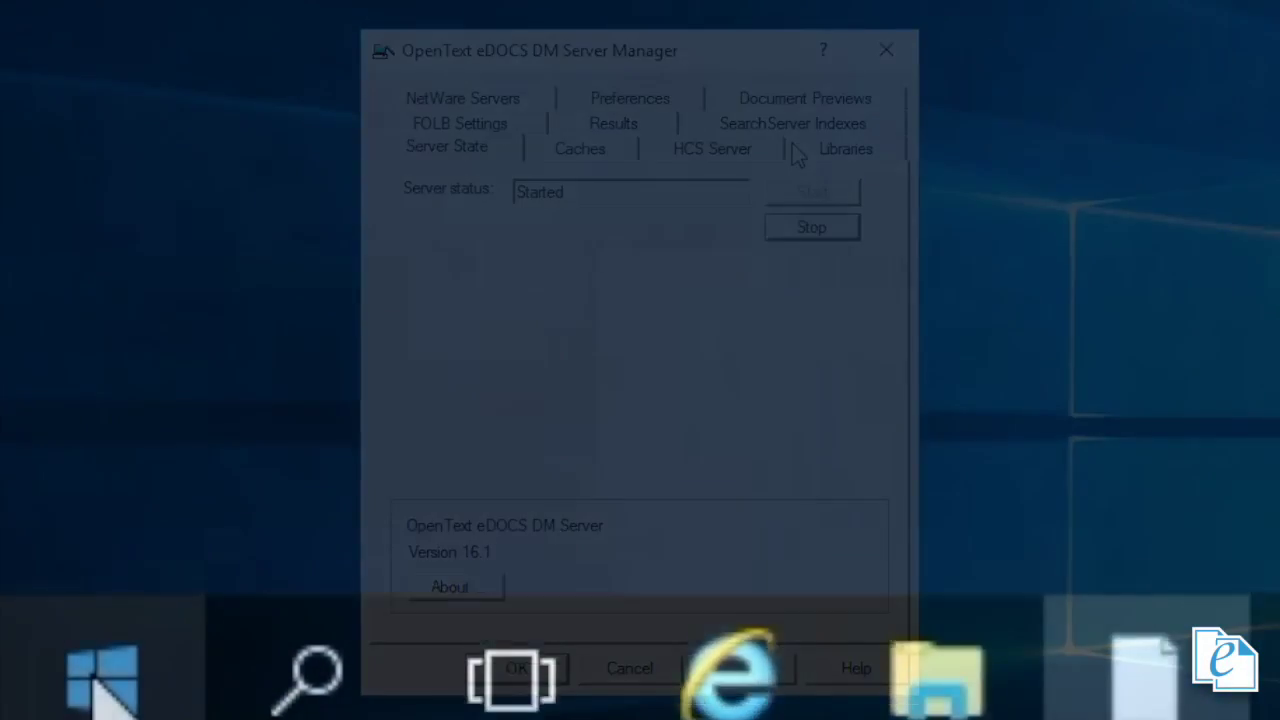
pyautogui.click(100, 677)
# - Launch Library Generator and specify library upgrade_531 on MS SQL Server sc-s12-mssql16
pyautogui.scroll(5, 983, 263)
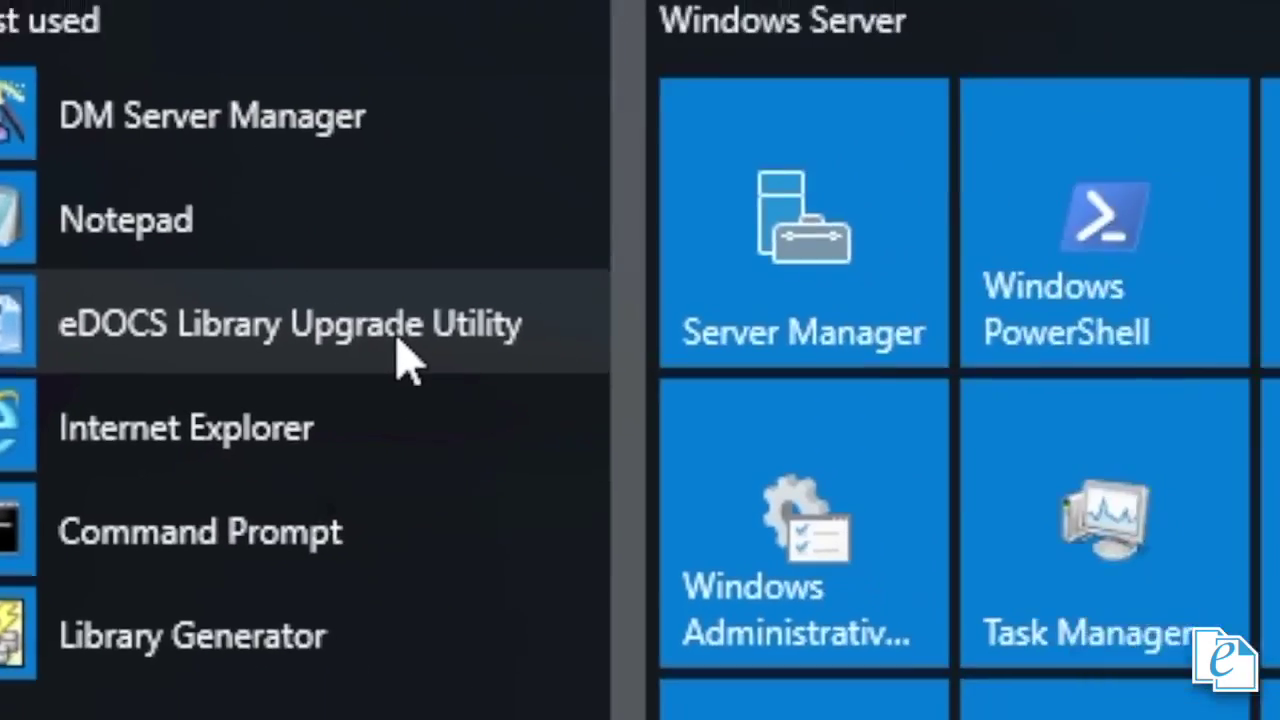
pyautogui.click(885, 320)
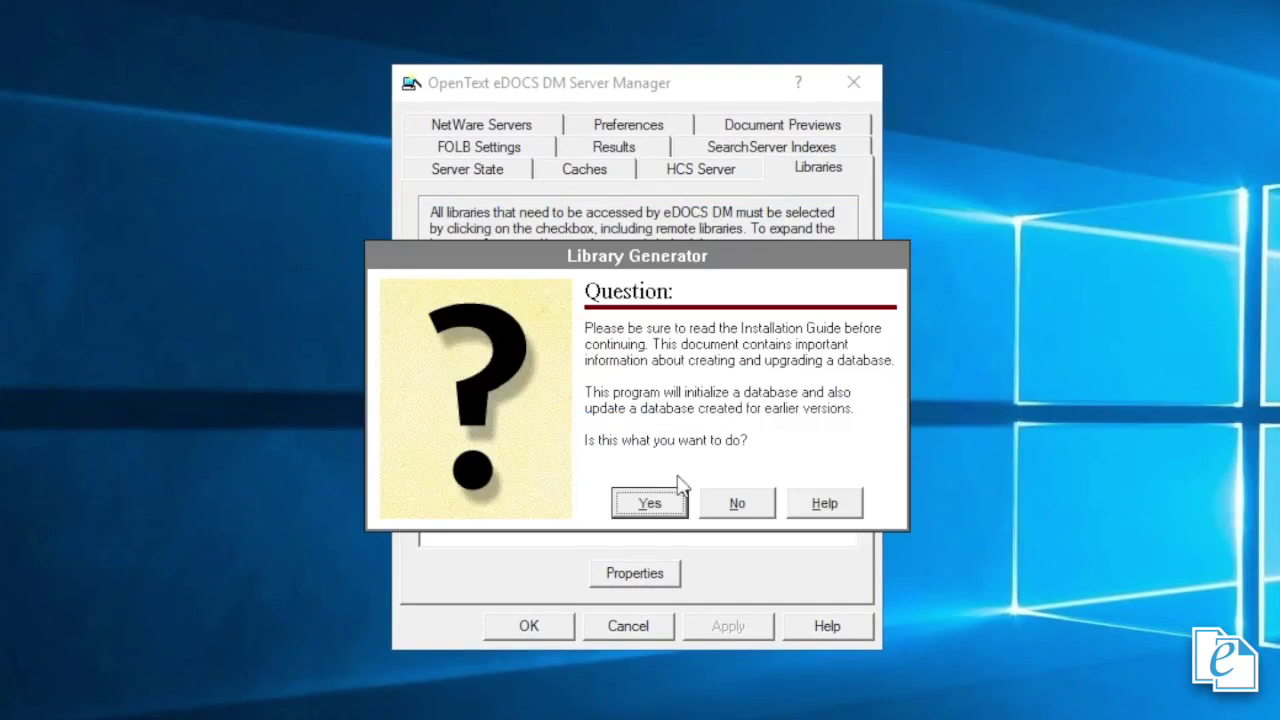
pyautogui.click(633, 502)
pyautogui.click(577, 553)
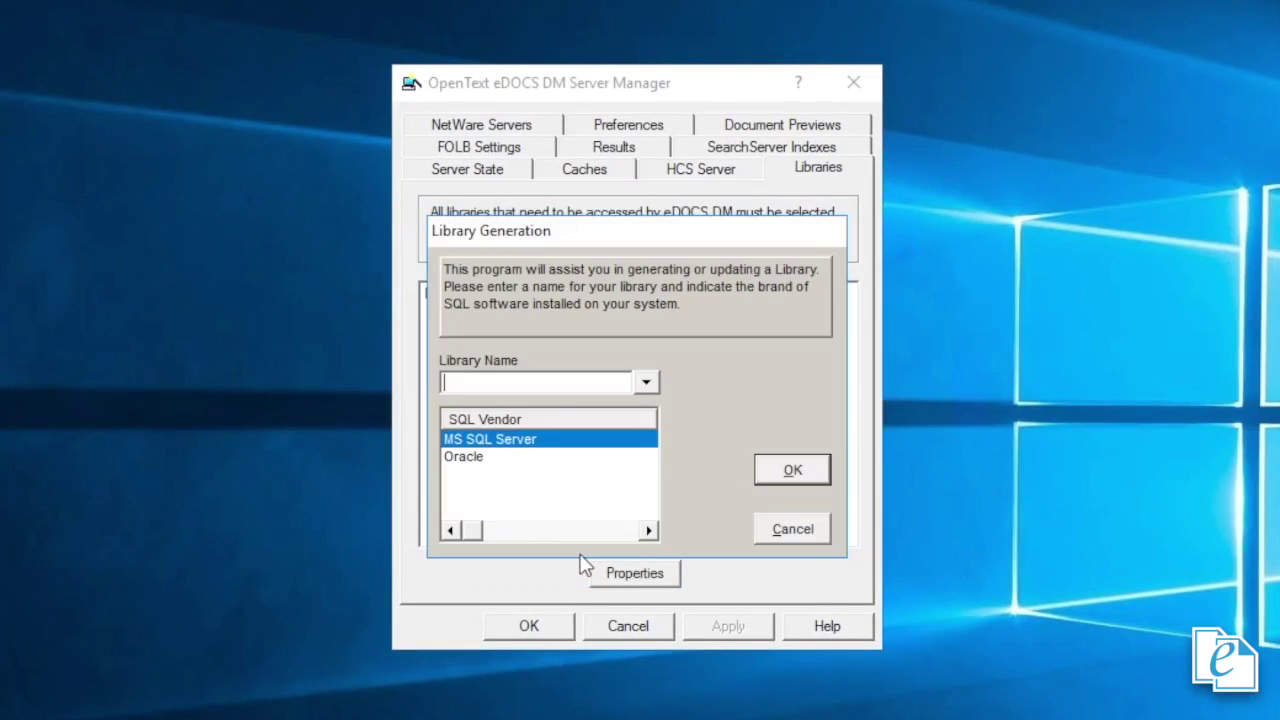
pyautogui.write('upgrade_531')
pyautogui.click(780, 468)
pyautogui.write('sc-s12')
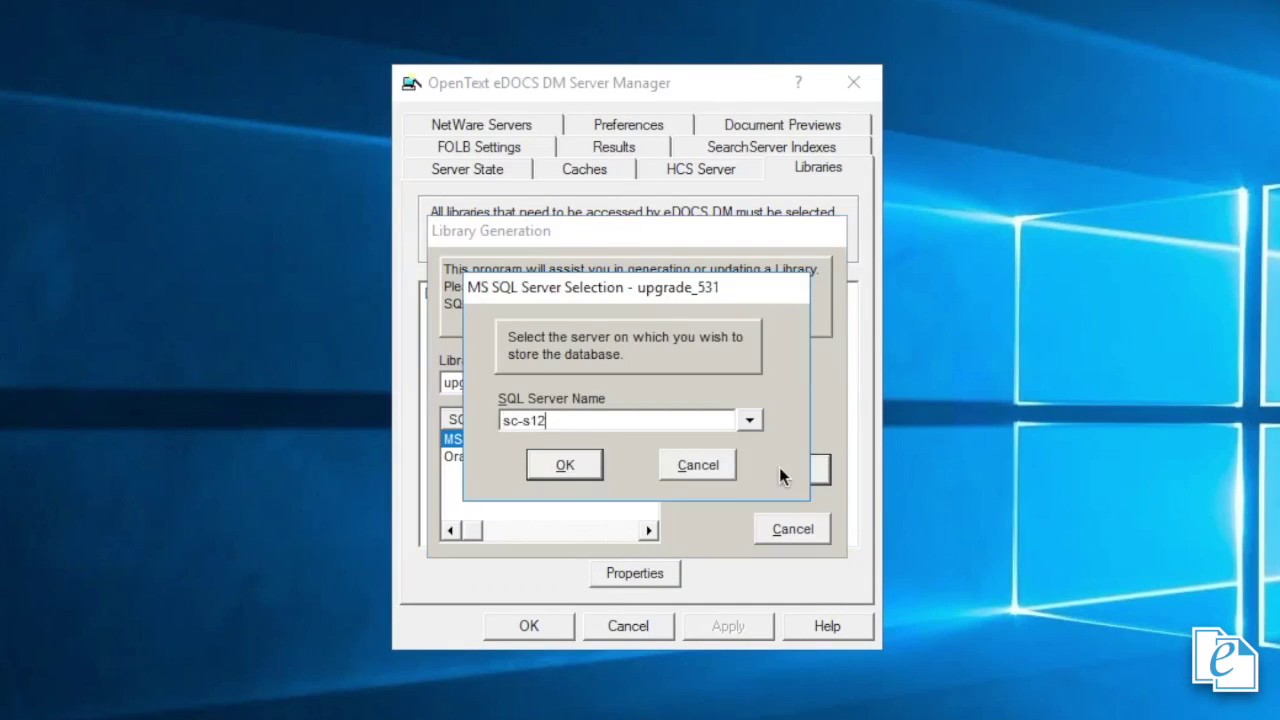
pyautogui.write('-mssql16')
pyautogui.click(568, 465)
# - Enter the database admin login, pick the upgrade_531 database, and submit the DOCSADM password
pyautogui.write('********')
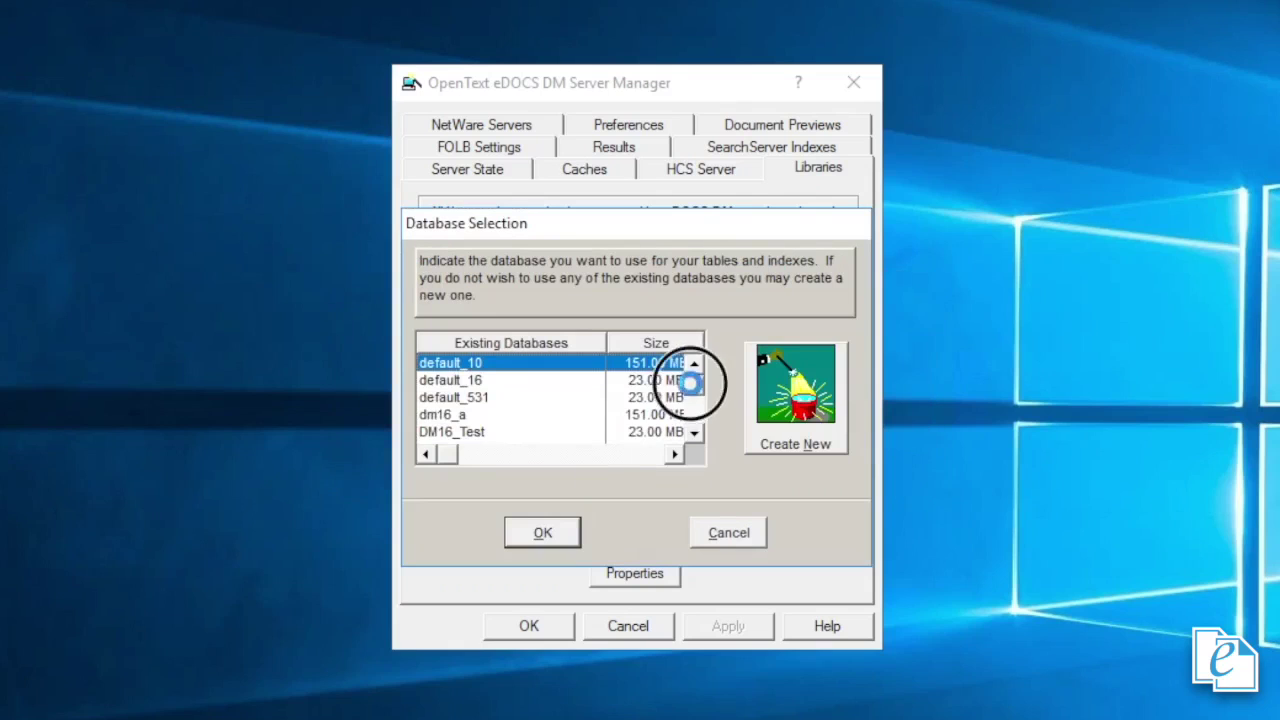
pyautogui.moveTo(709, 366); pyautogui.dragTo(709, 420)
pyautogui.click(470, 414)
pyautogui.click(552, 531)
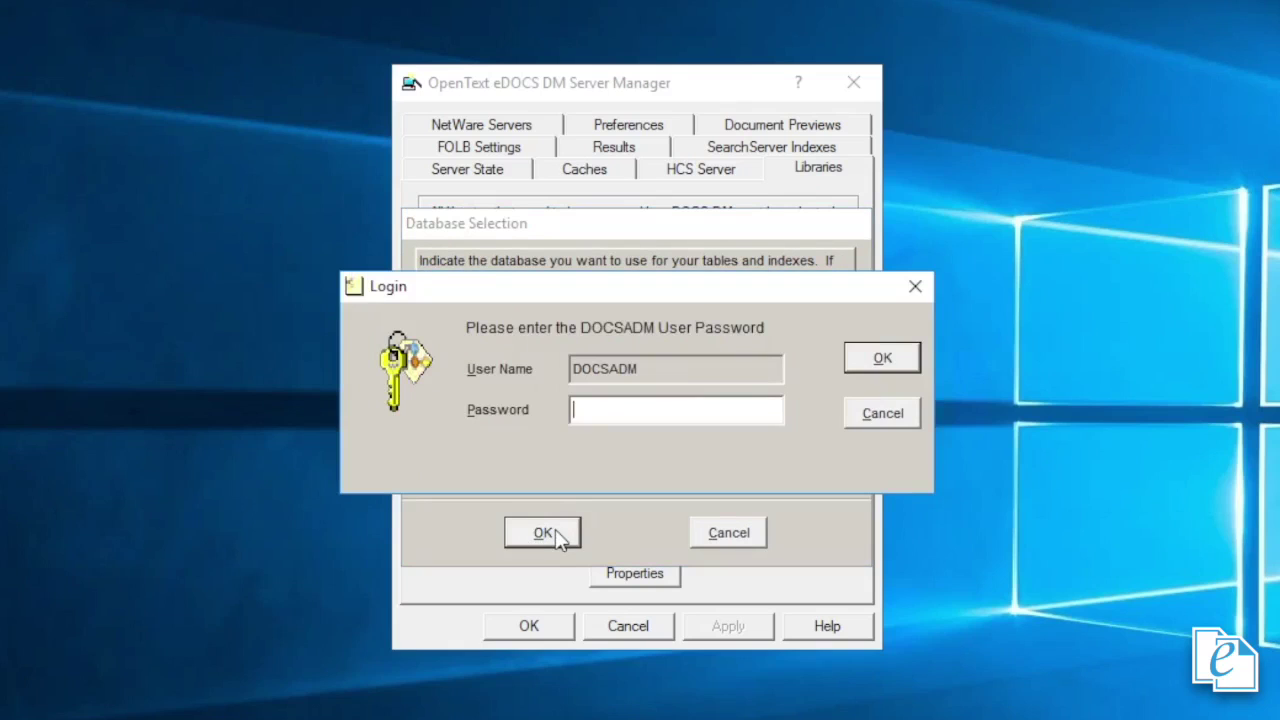
pyautogui.write('****')
pyautogui.press('Return')
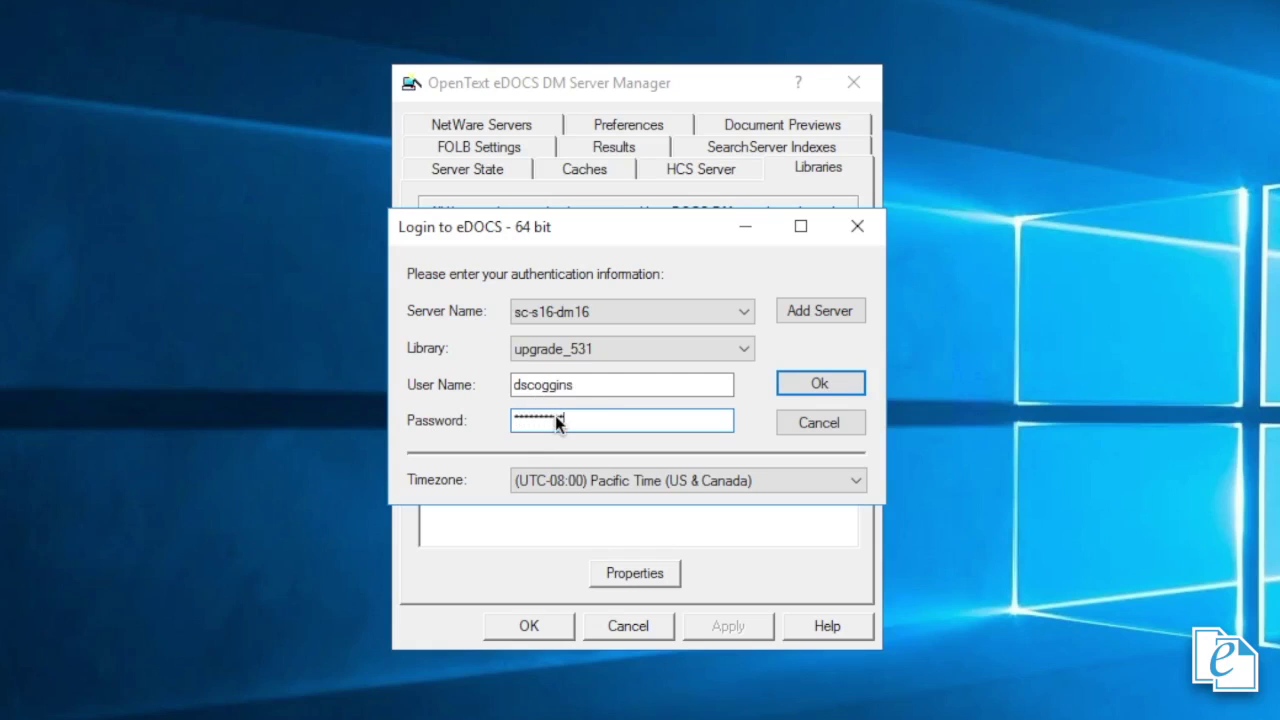
pyautogui.click(826, 383)
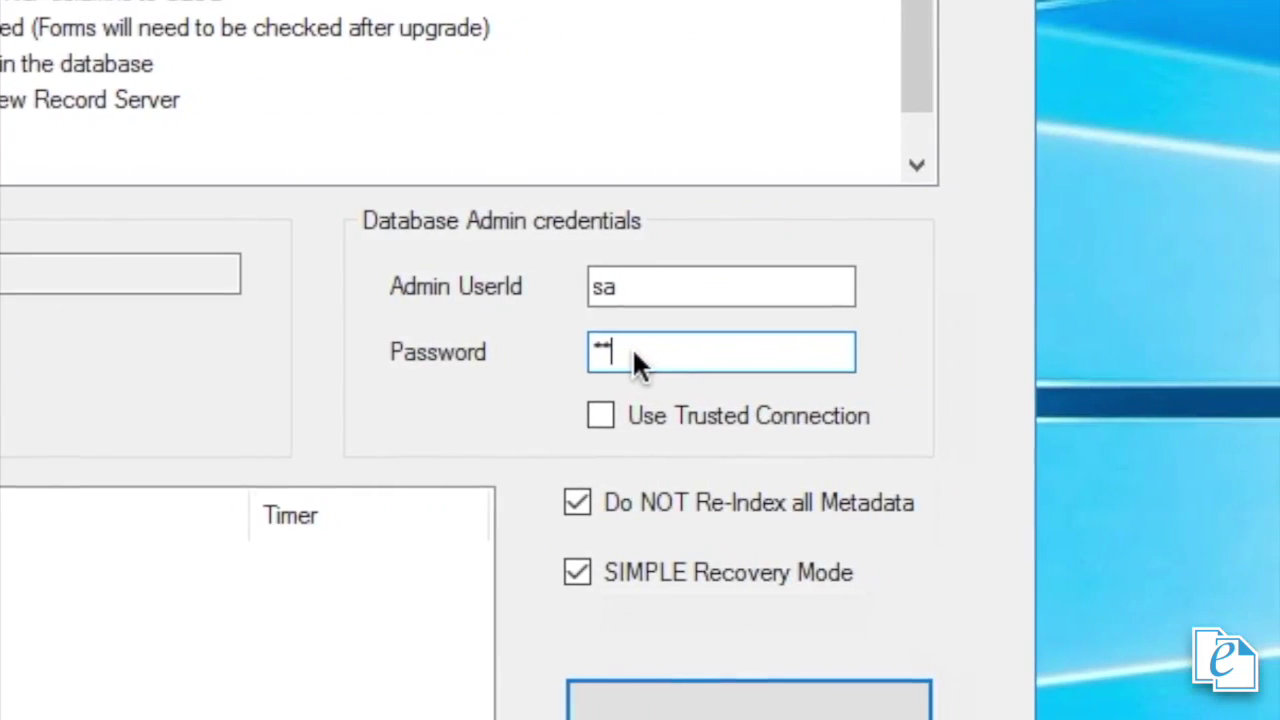
# - Enter the database admin password and start the upgrade with Do NOT Re-Index and SIMPLE Recovery Mode
pyautogui.write('******')
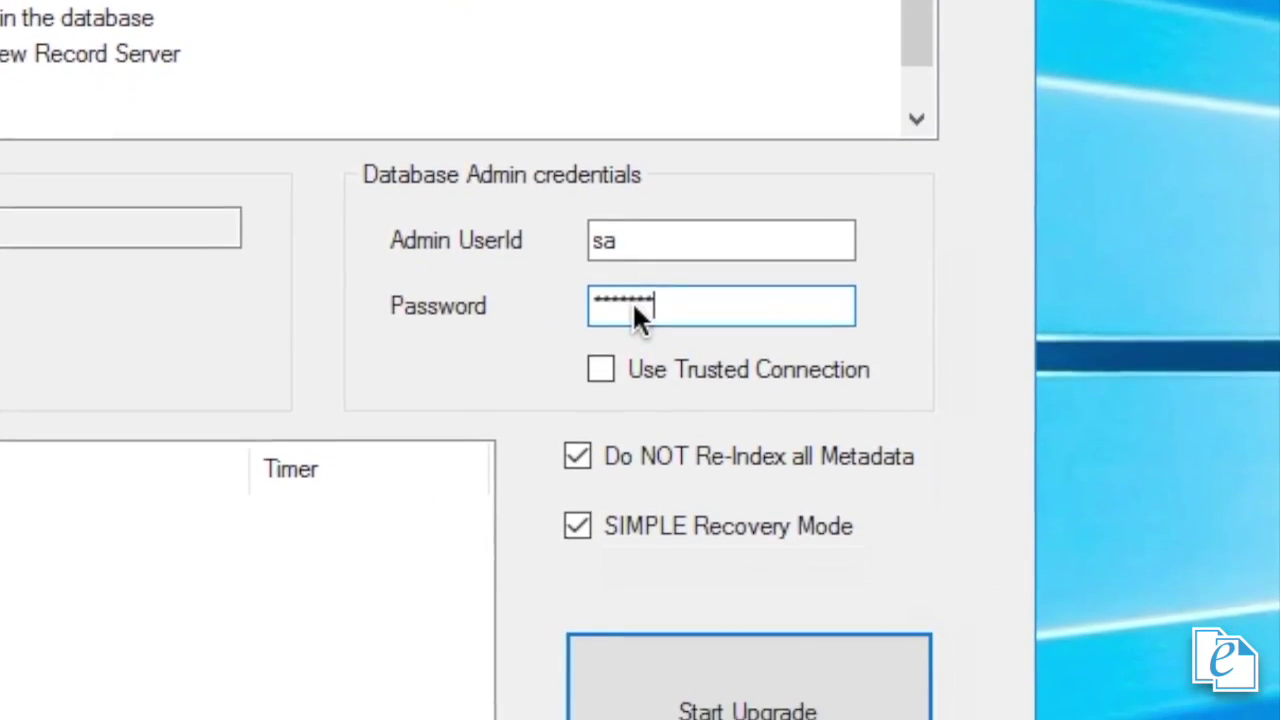
pyautogui.write('*')
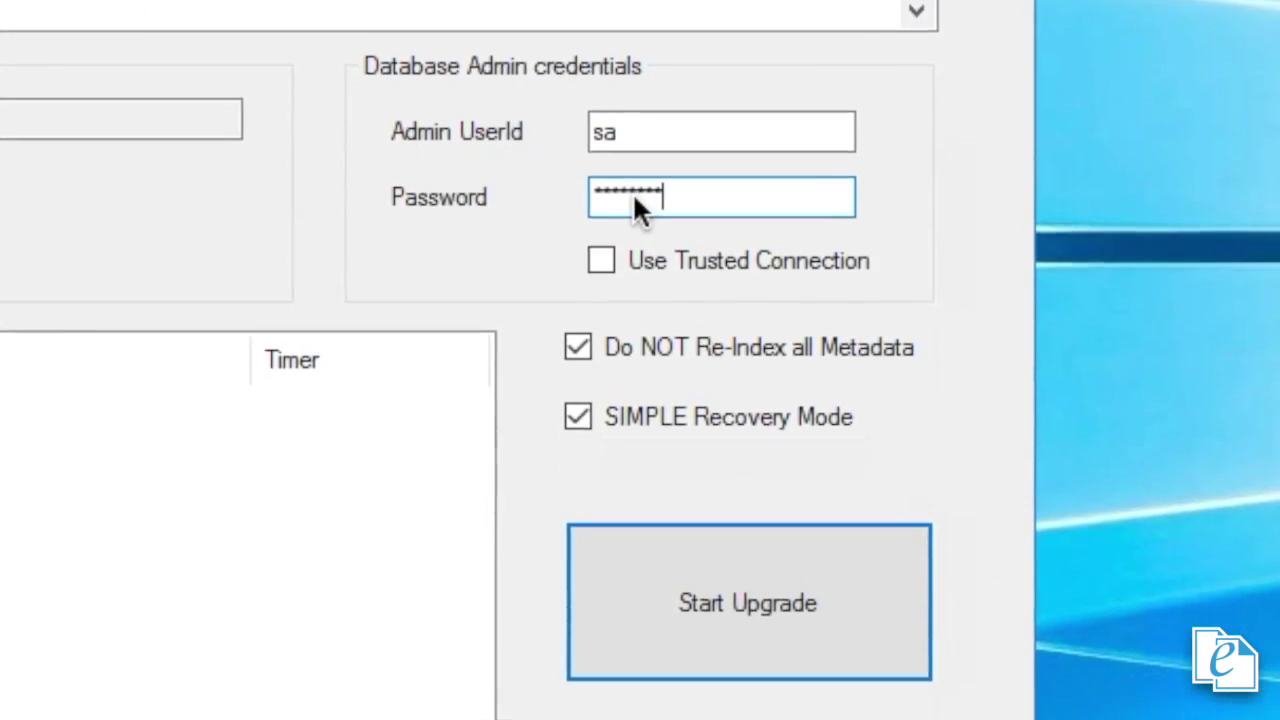
pyautogui.moveTo(788, 362)
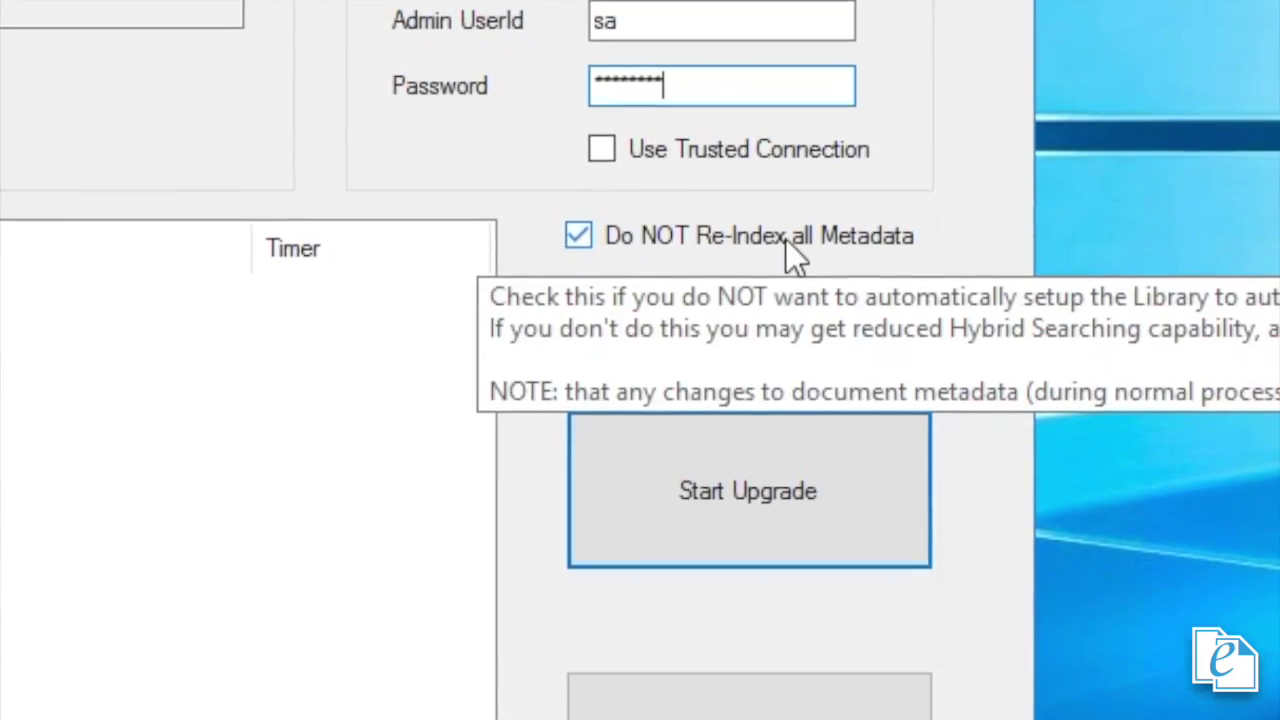
pyautogui.moveTo(752, 307)
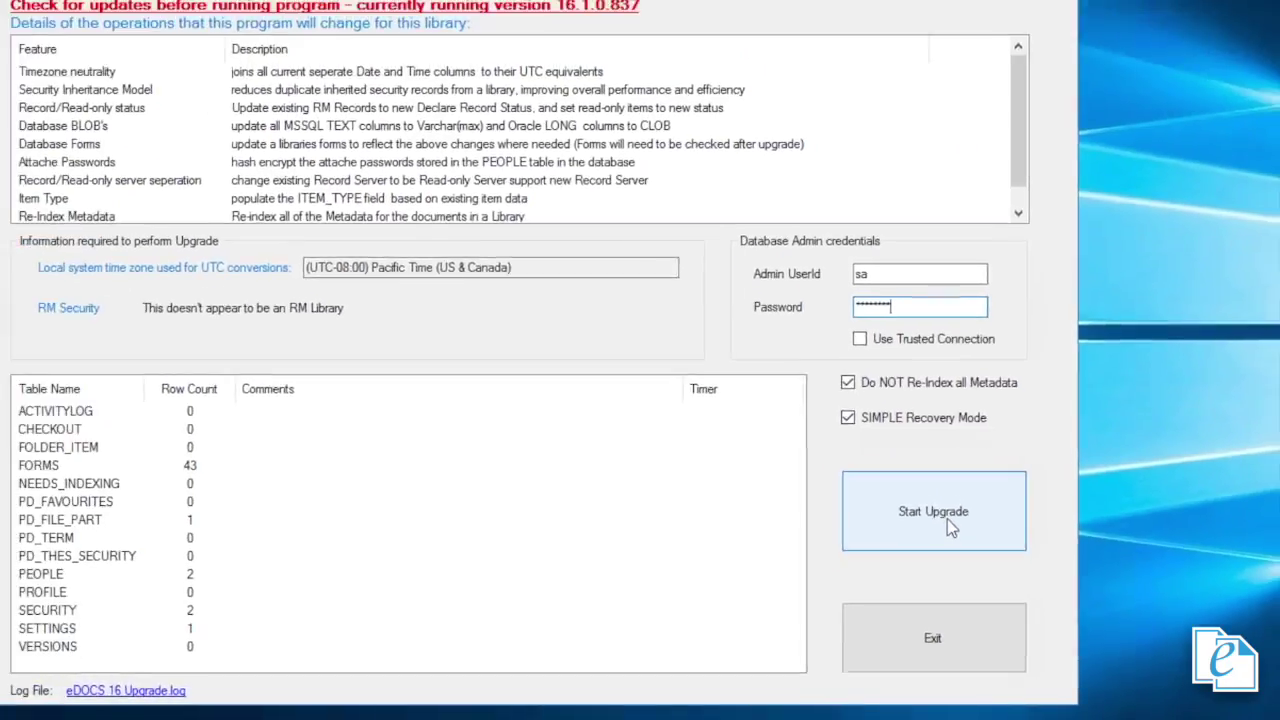
pyautogui.click(947, 519)
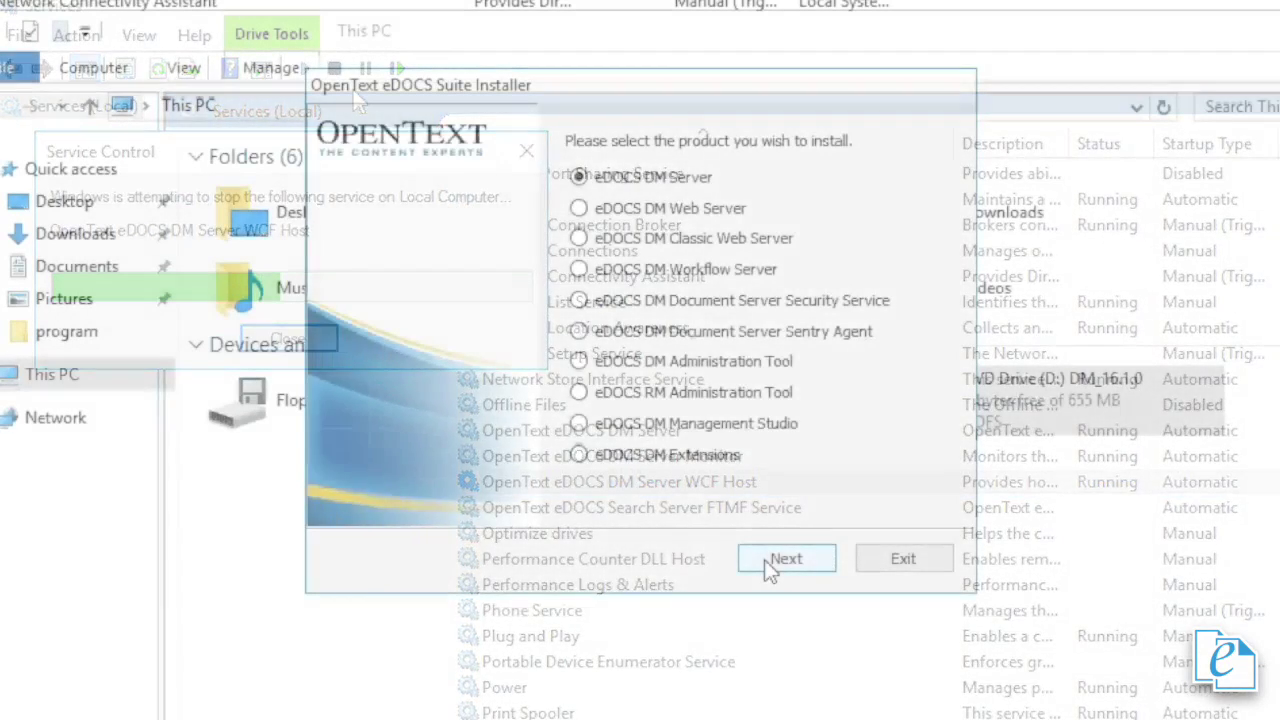
# - Run the eDOCS DM 16.1 Server installation from the Suite Installer's Options page
pyautogui.click(767, 562)
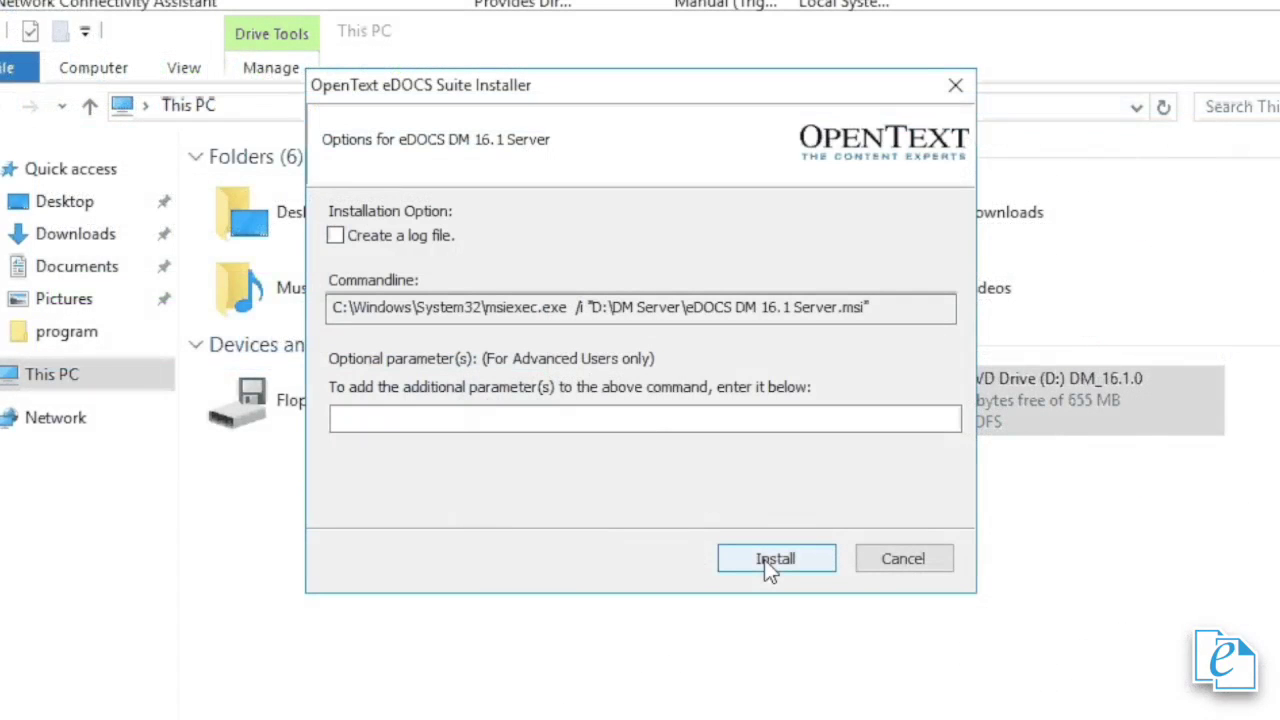
pyautogui.click(764, 559)
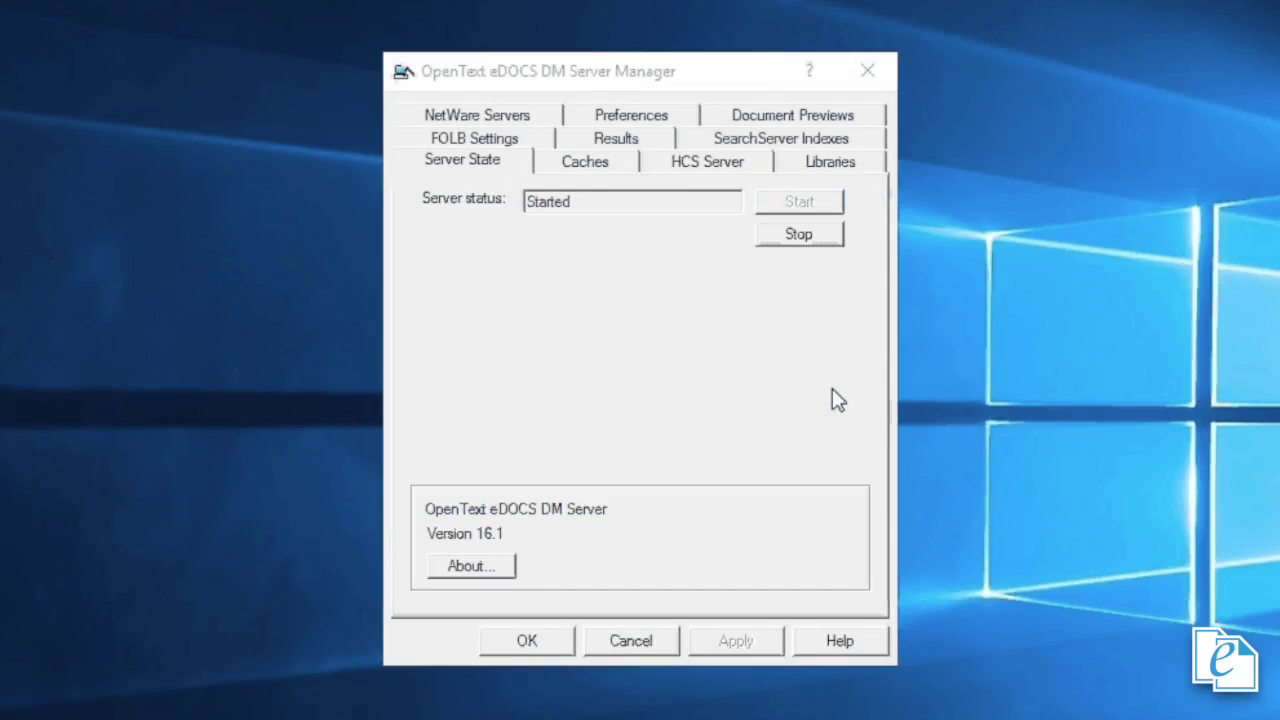
# - Regenerate the DOCS library on NEWSQLSVR using the DB admin and DOCSADM passwords, then log in to eDOCS
pyautogui.click(728, 512)
pyautogui.click(728, 512)
pyautogui.click(646, 513)
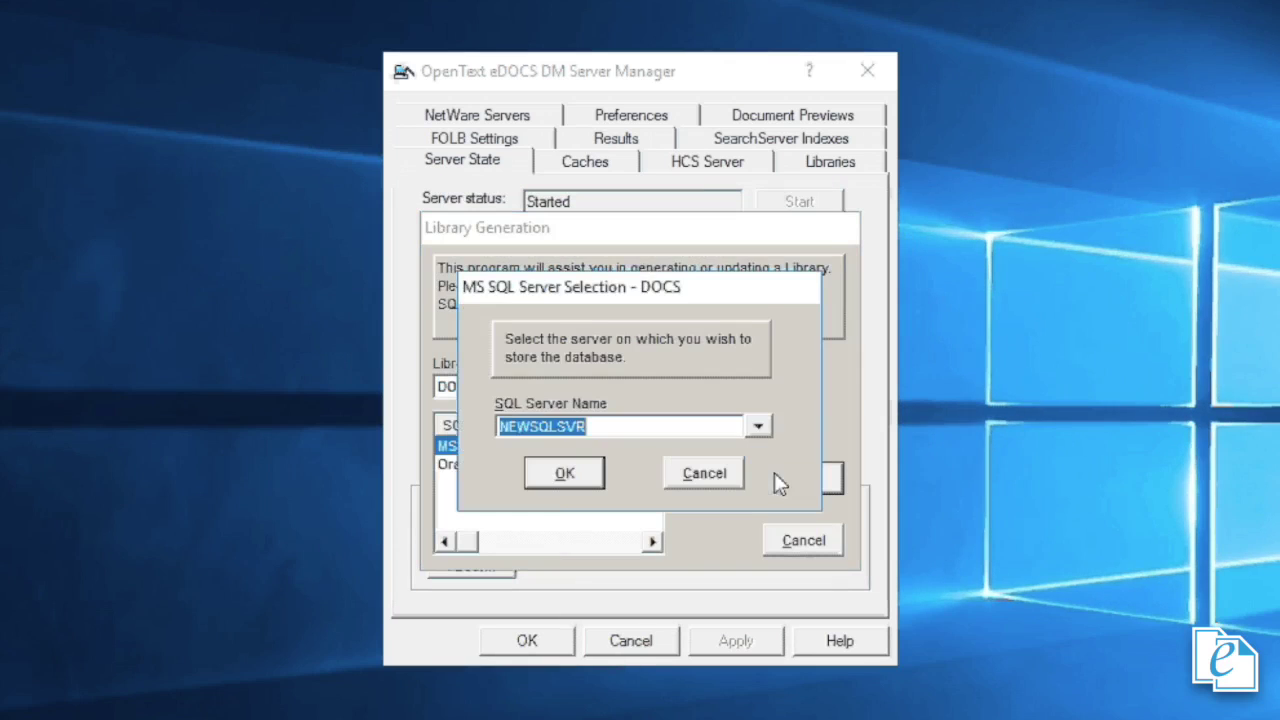
pyautogui.click(557, 476)
pyautogui.write('*********')
pyautogui.click(898, 362)
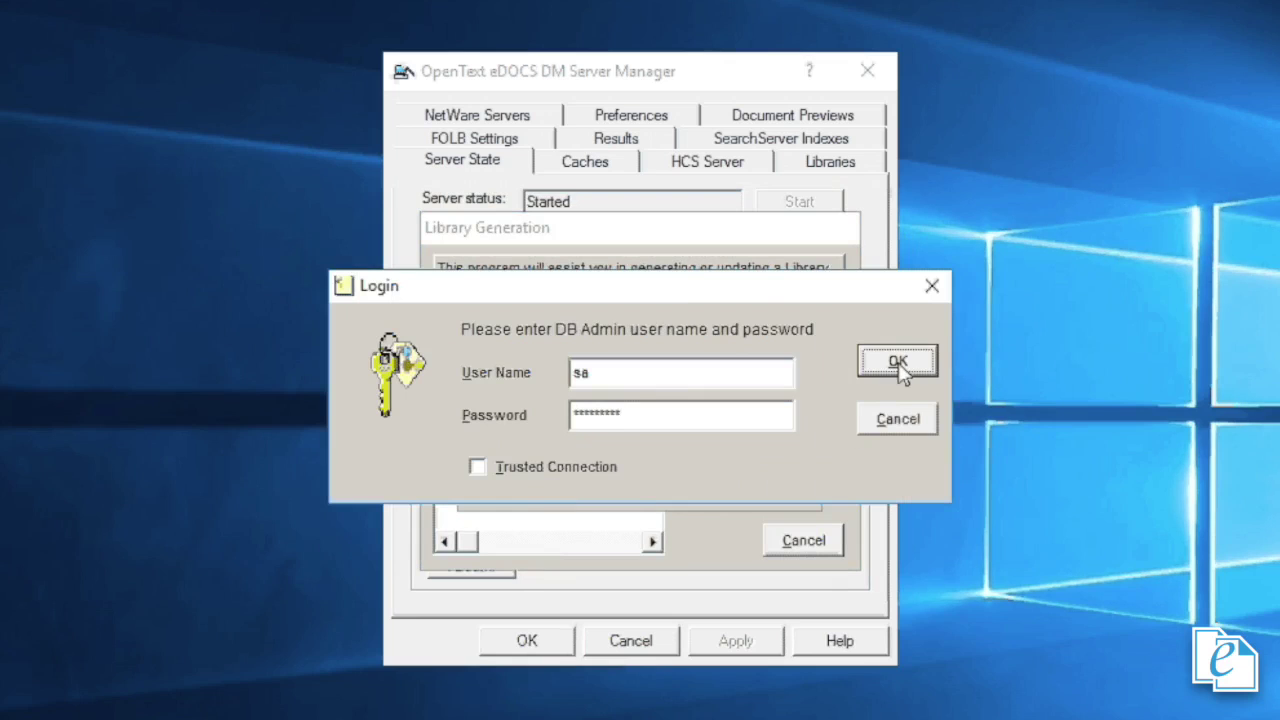
pyautogui.click(566, 551)
pyautogui.write('*********')
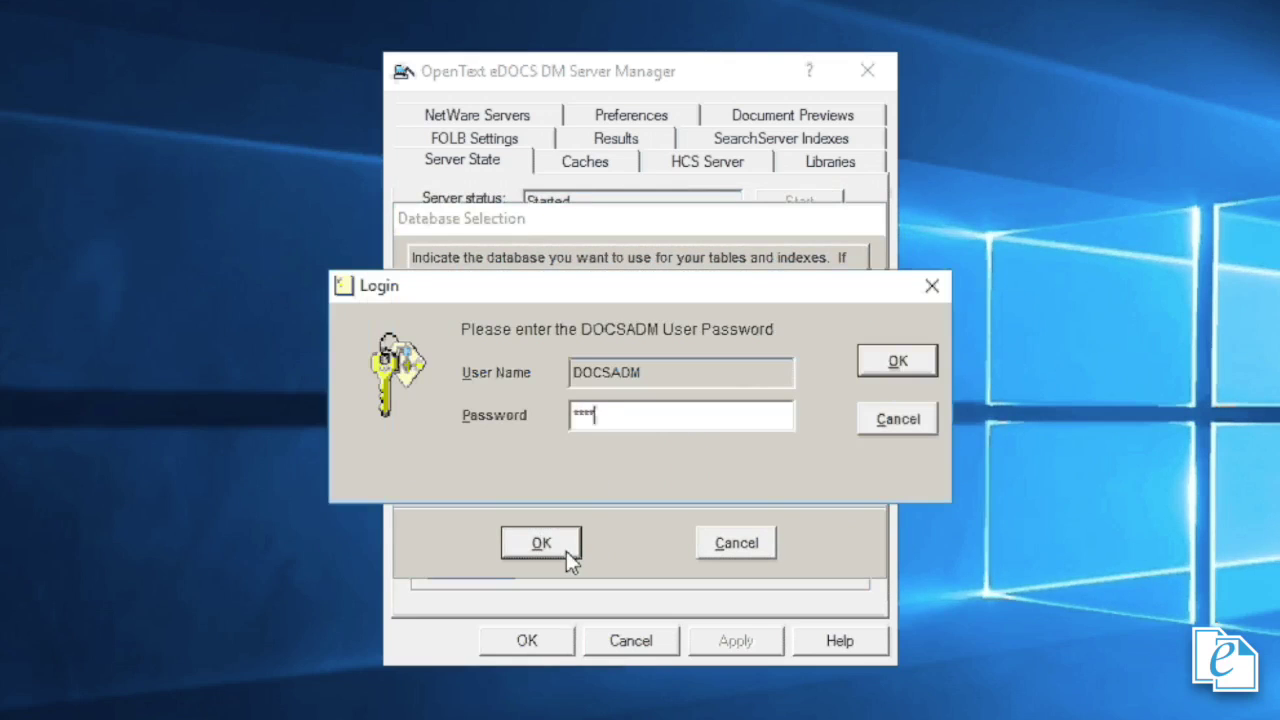
pyautogui.click(886, 365)
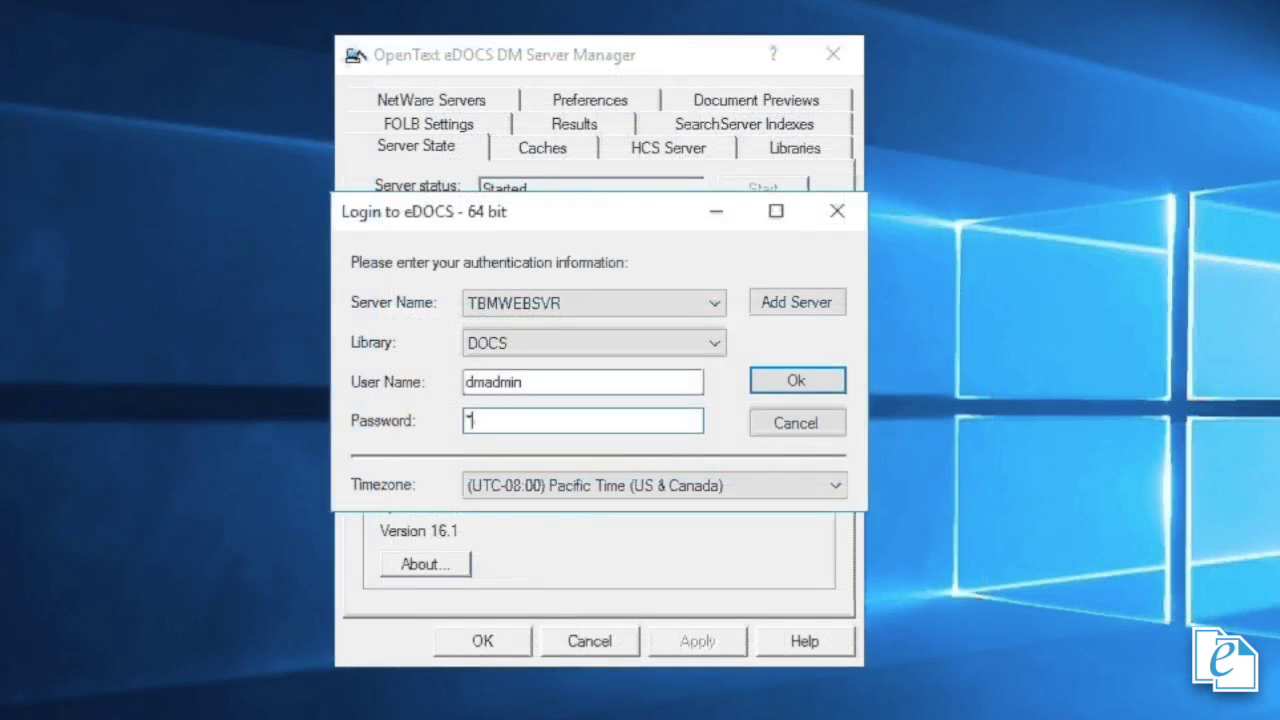
pyautogui.write('******')
pyautogui.press('Return')
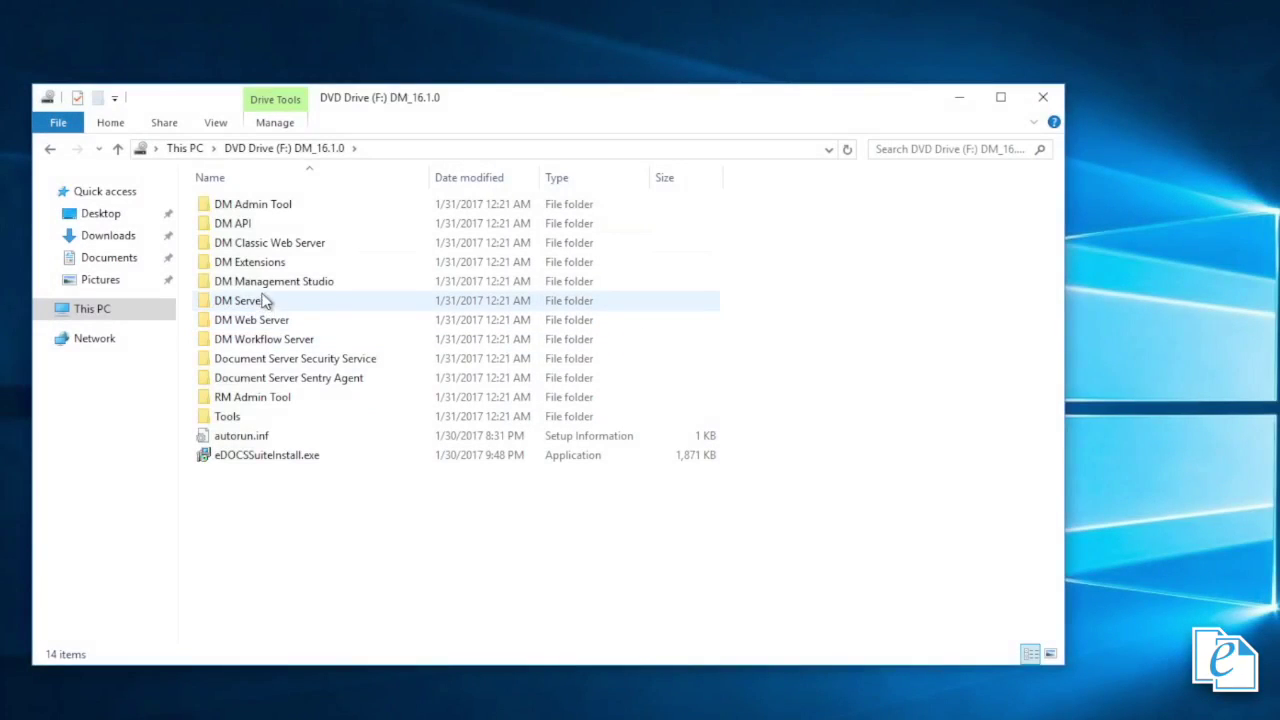
# - Run the DM Management Studio .msi, accept the licence, and install to the default folder
pyautogui.doubleClick(262, 284)
pyautogui.doubleClick(240, 207)
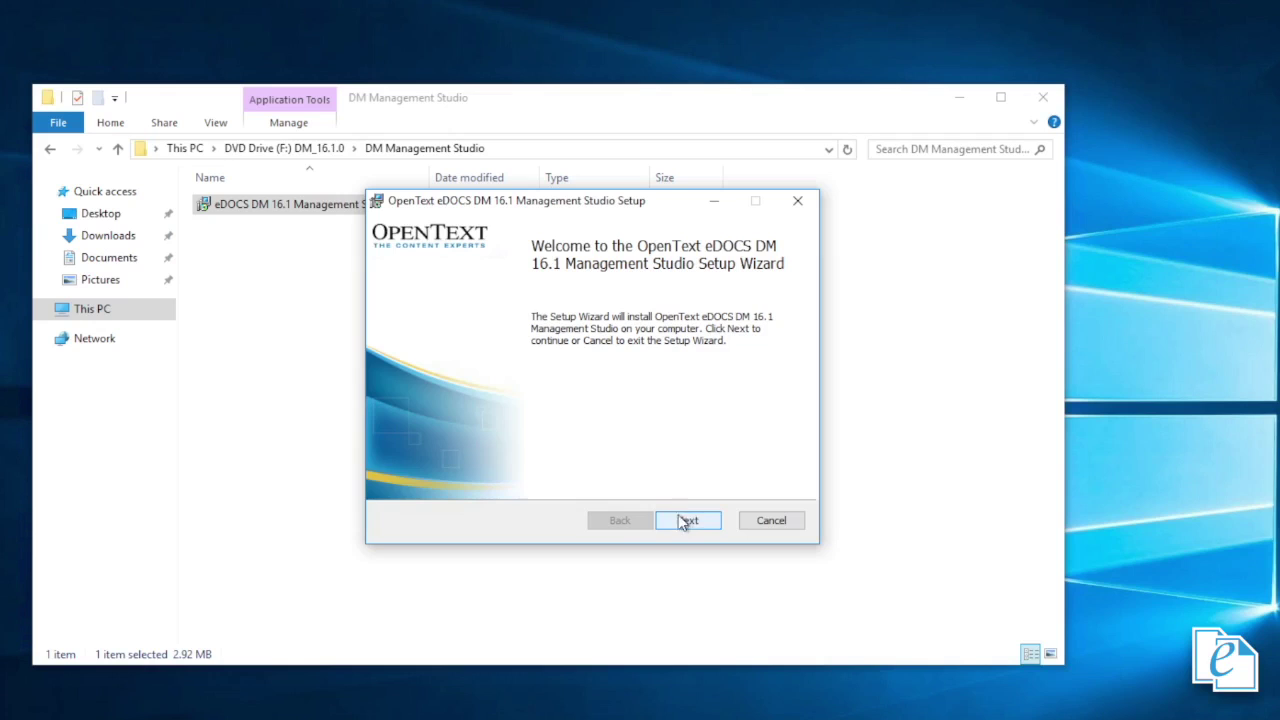
pyautogui.click(687, 520)
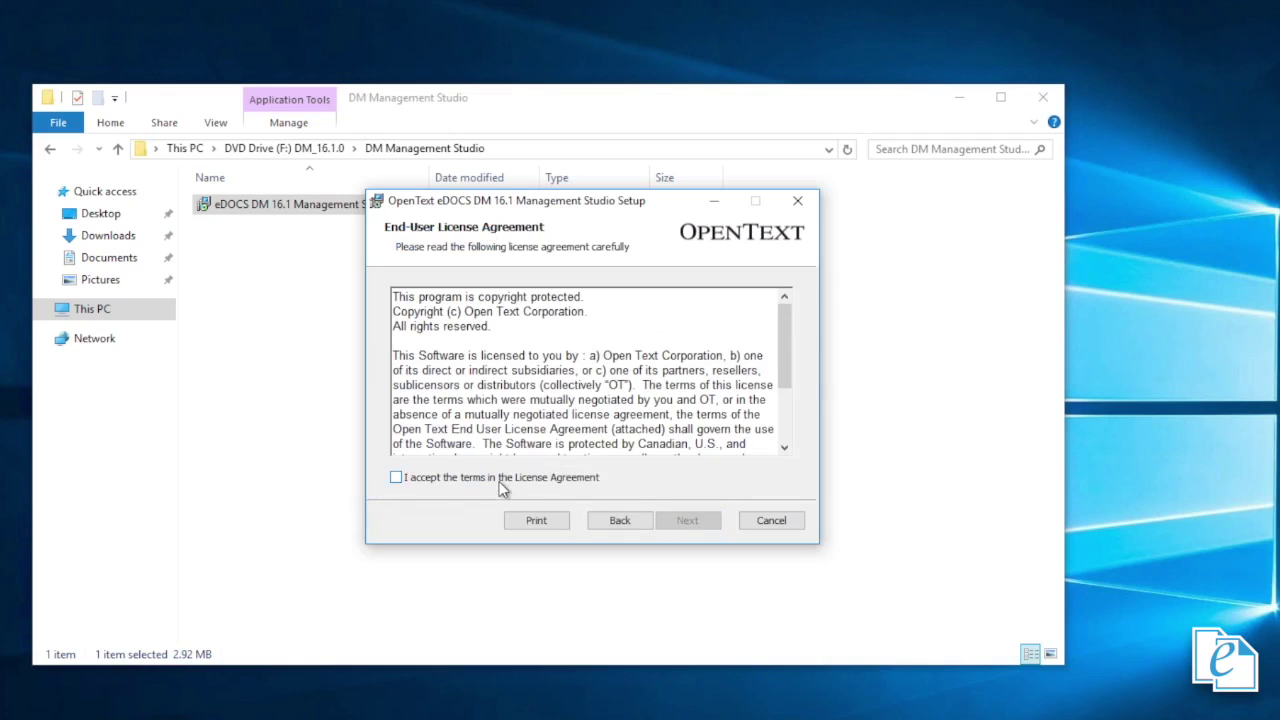
pyautogui.click(500, 482)
pyautogui.click(684, 524)
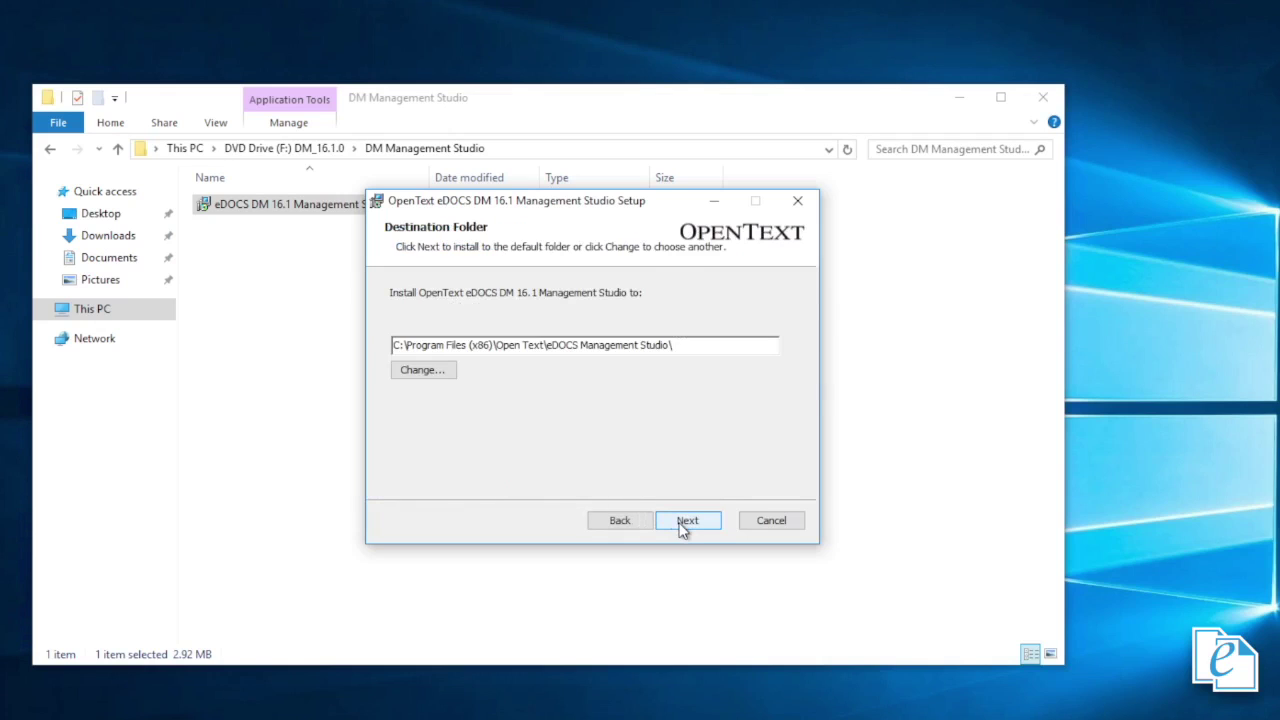
pyautogui.click(684, 524)
pyautogui.click(684, 524)
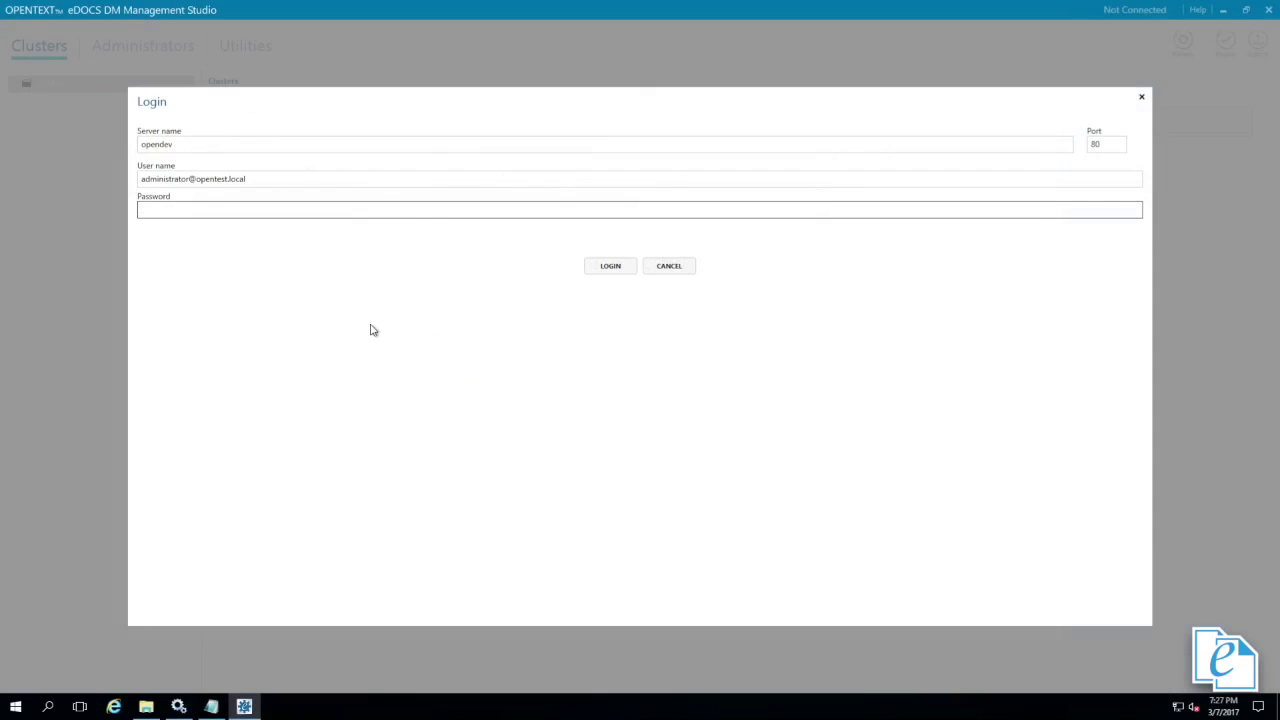
# - Log in to opendev with the user name domain corrected to .com, then view OPENDEV's Administrators
pyautogui.click(250, 179)
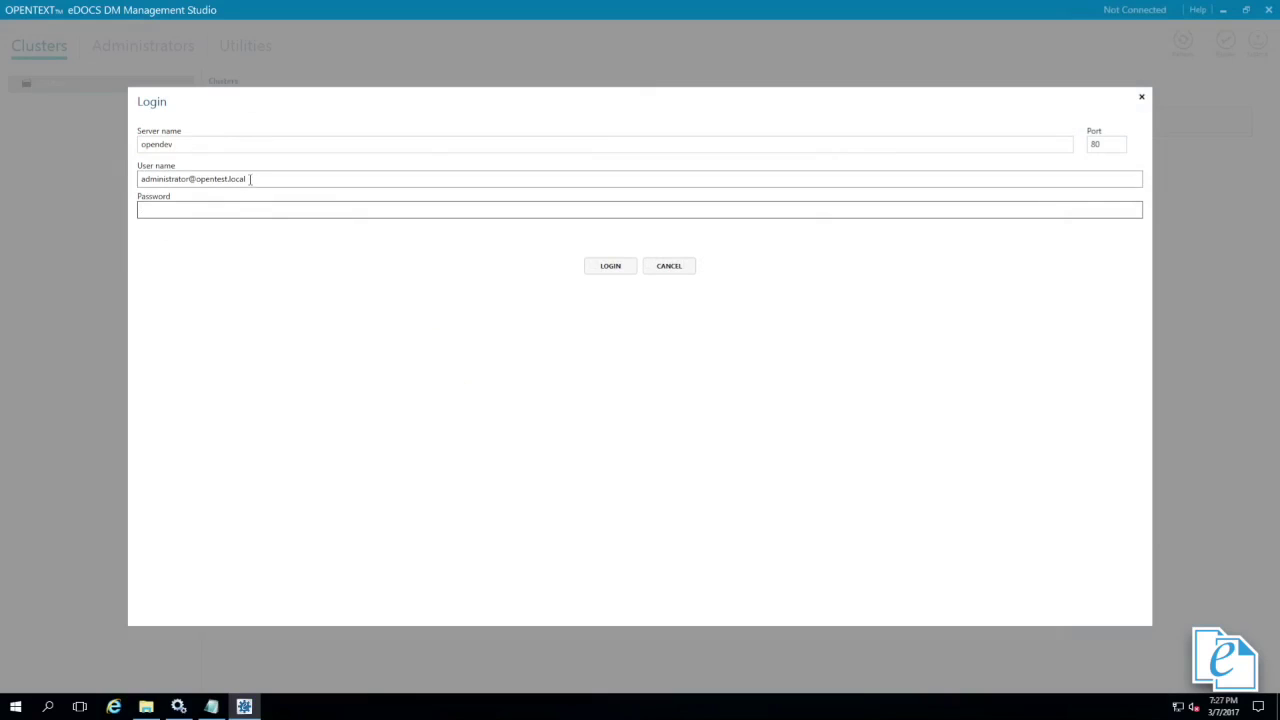
pyautogui.click(250, 179)
pyautogui.press('BackSpace')
pyautogui.press('BackSpace')
pyautogui.press('BackSpace')
pyautogui.press('BackSpace')
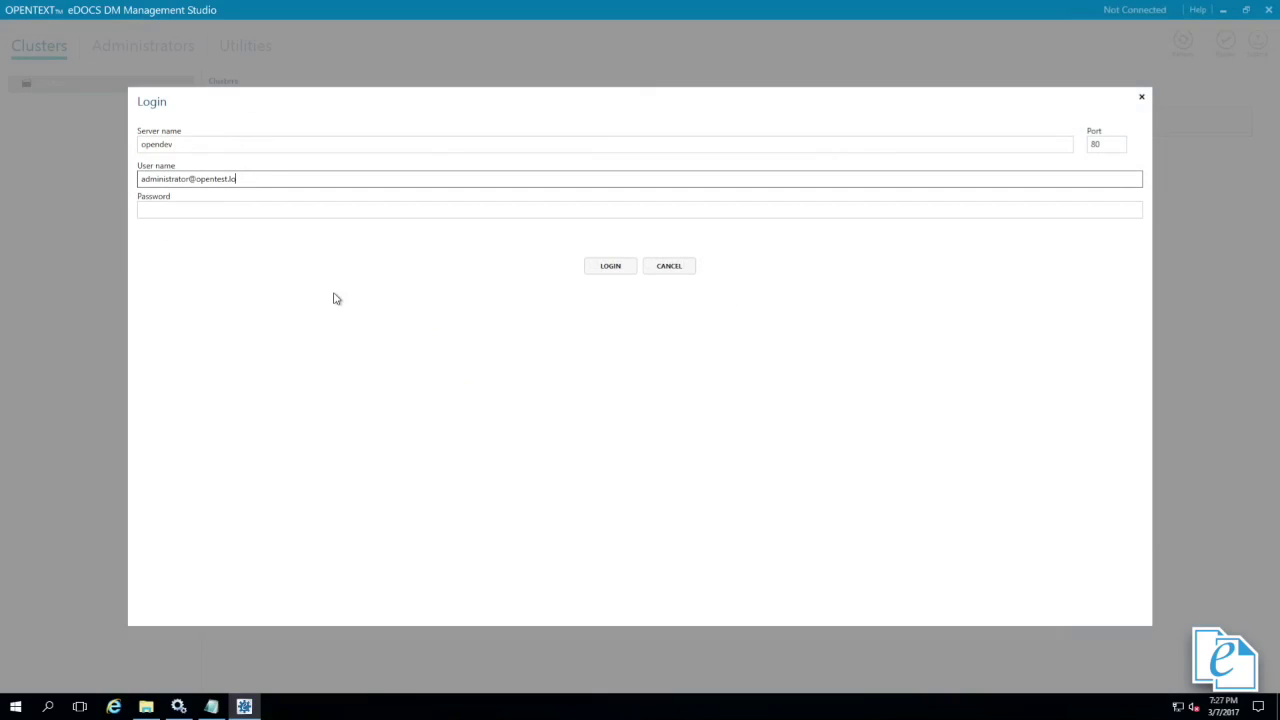
pyautogui.write('com')
pyautogui.press('Tab')
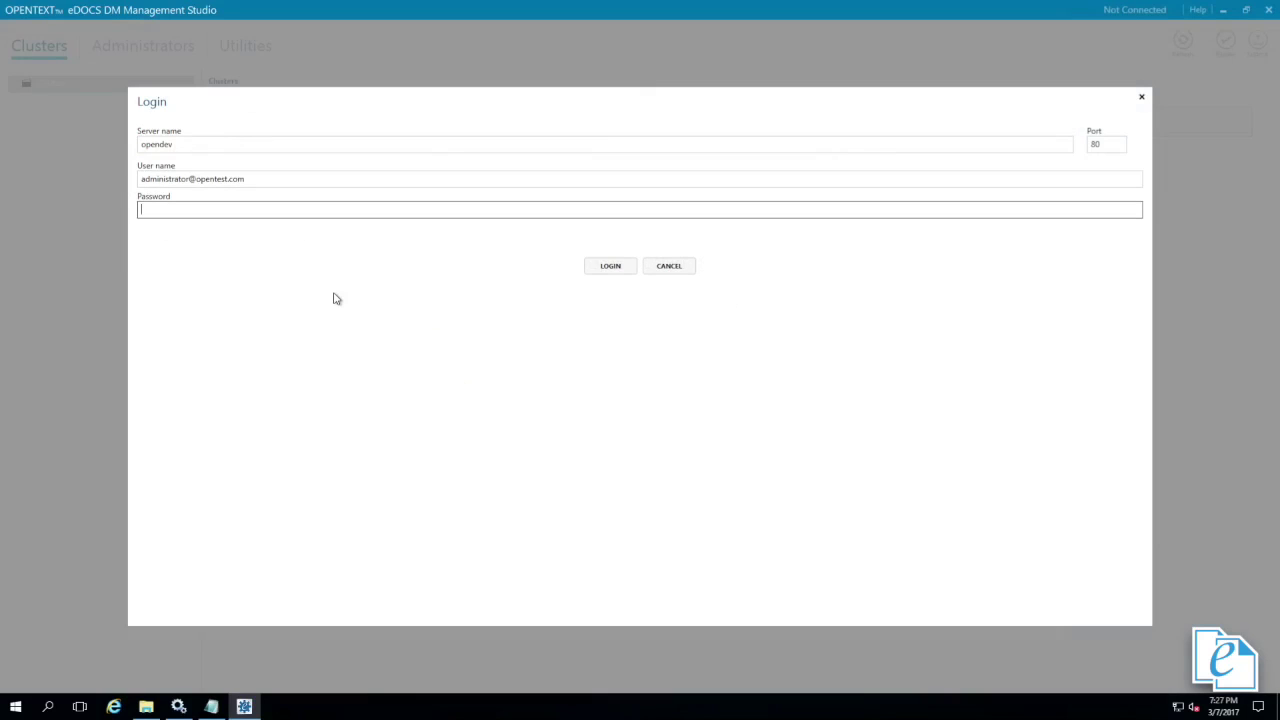
pyautogui.write('*********')
pyautogui.click(606, 270)
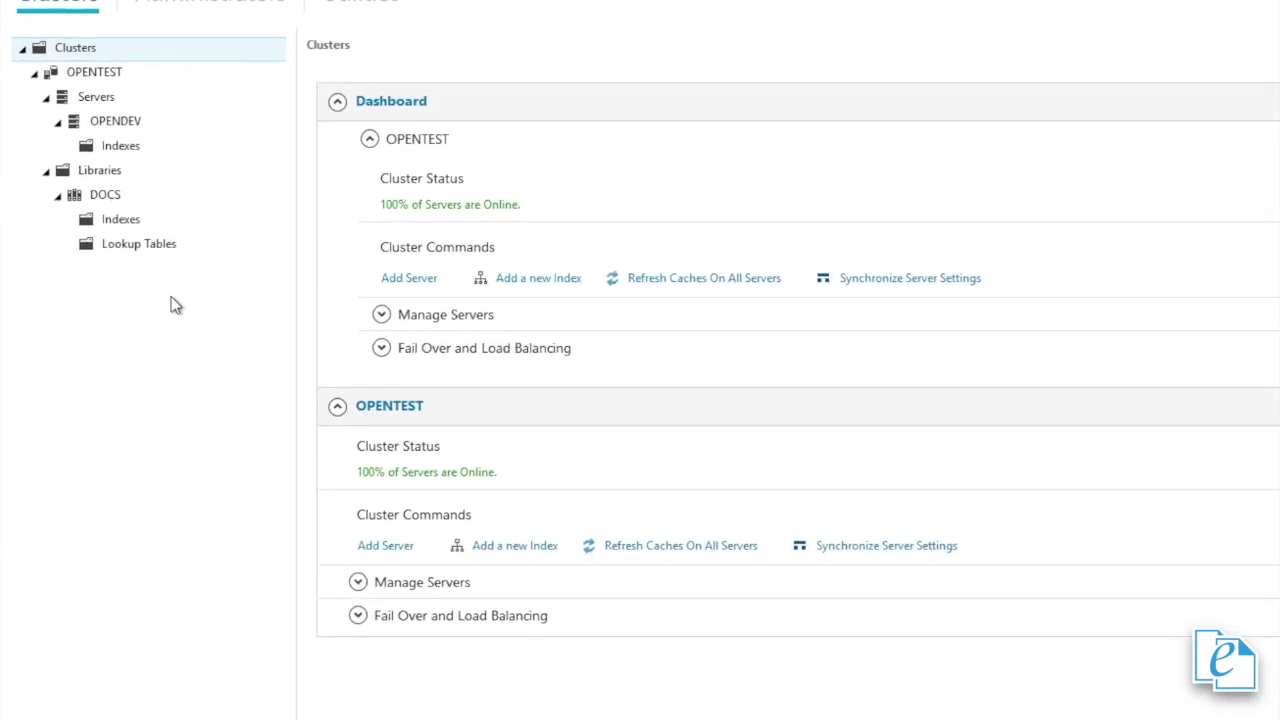
pyautogui.click(160, 106)
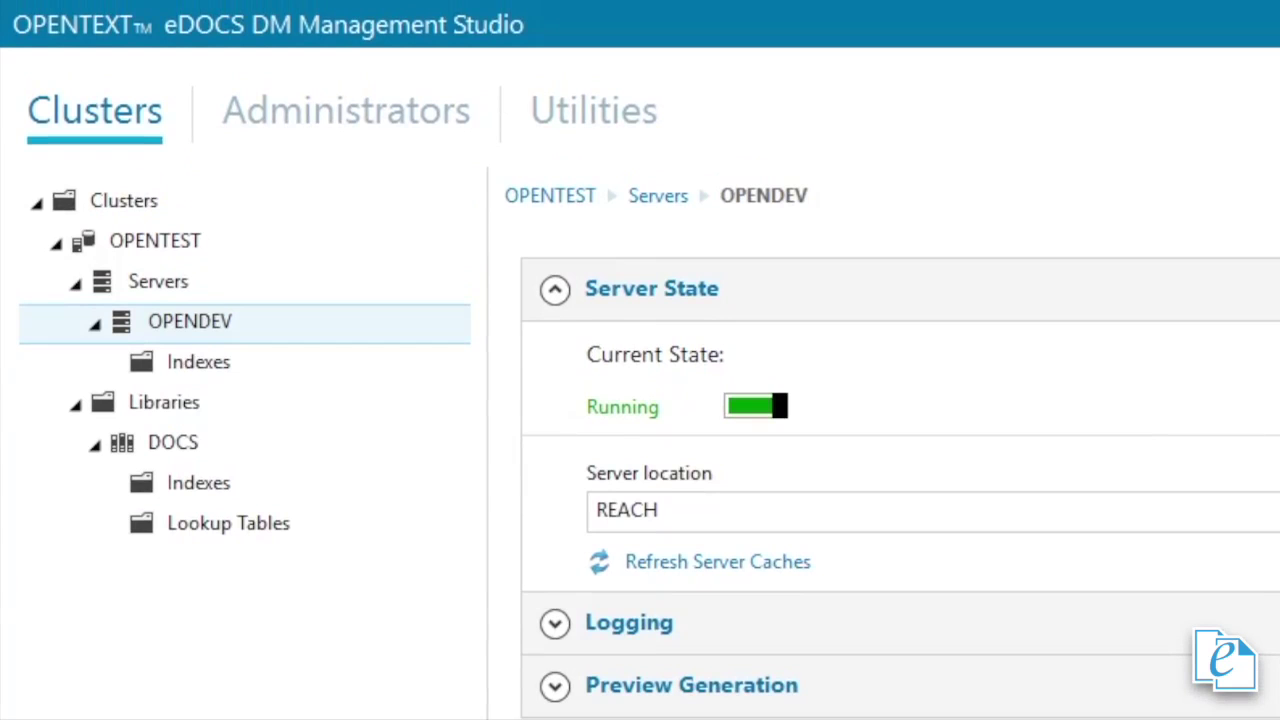
pyautogui.click(331, 117)
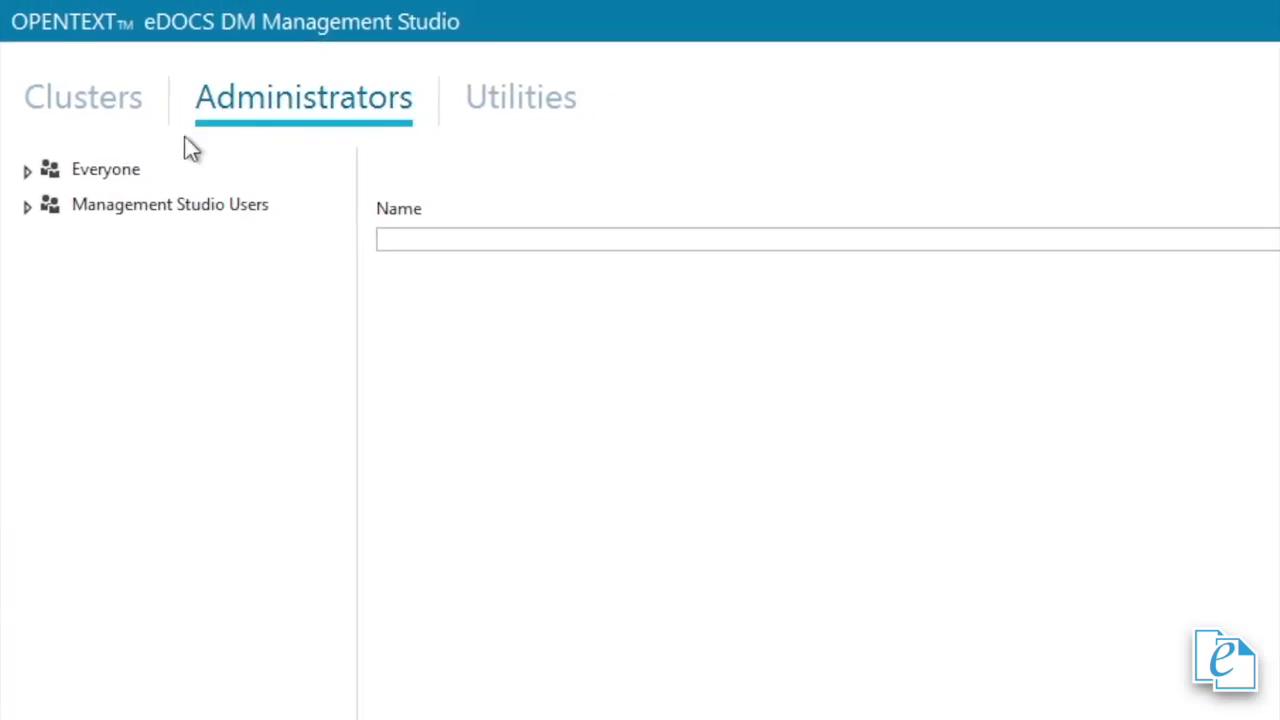
# - Give the administrator user an Active Directory alias for the opentest domain account and apply it
pyautogui.click(27, 170)
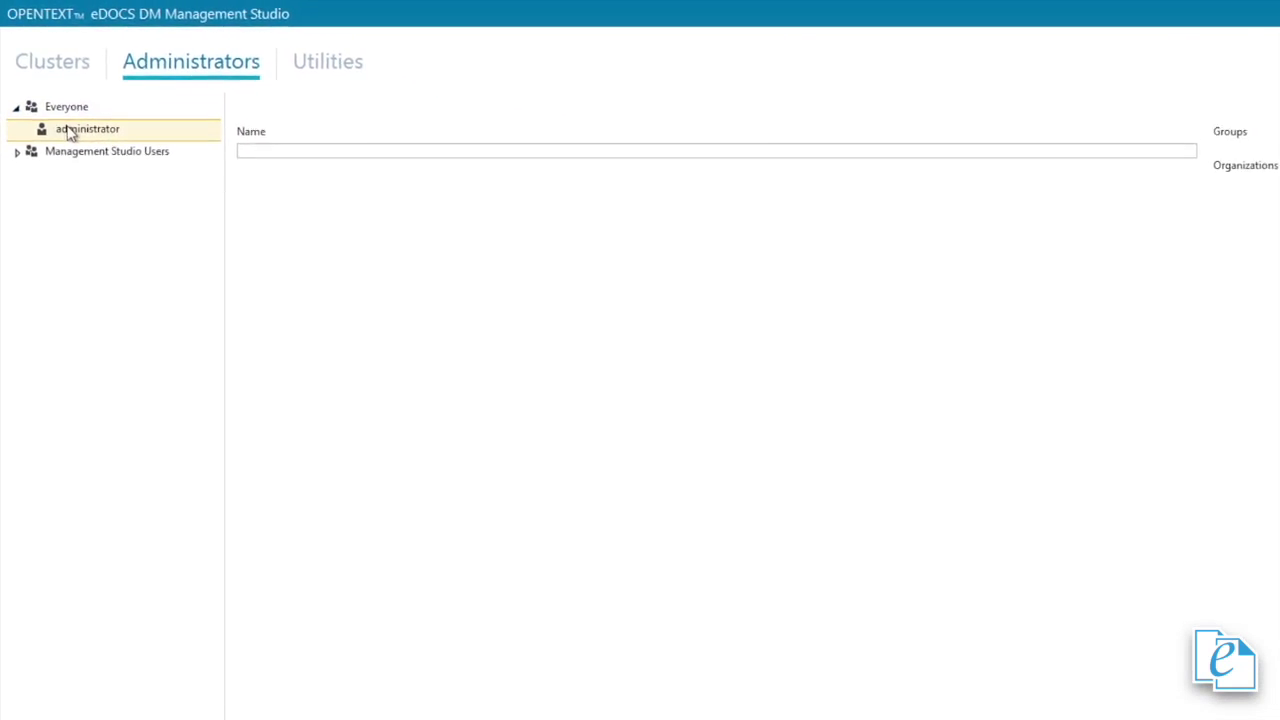
pyautogui.click(70, 132)
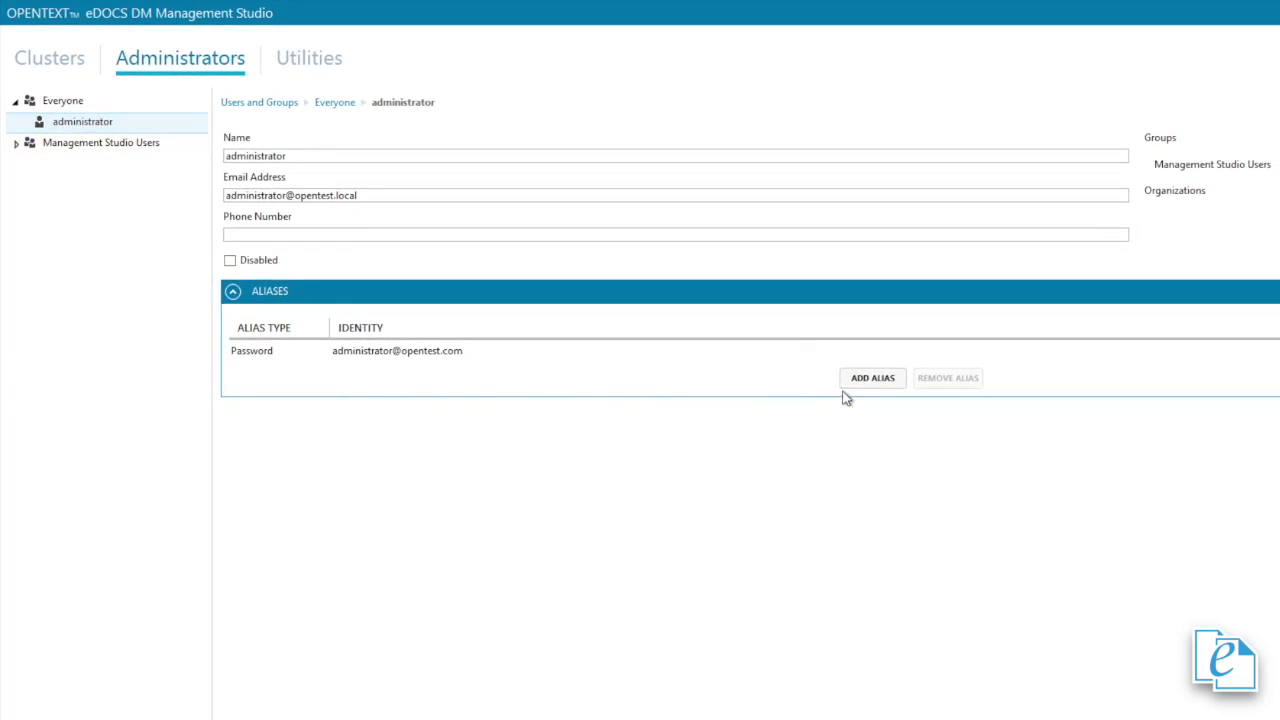
pyautogui.click(864, 382)
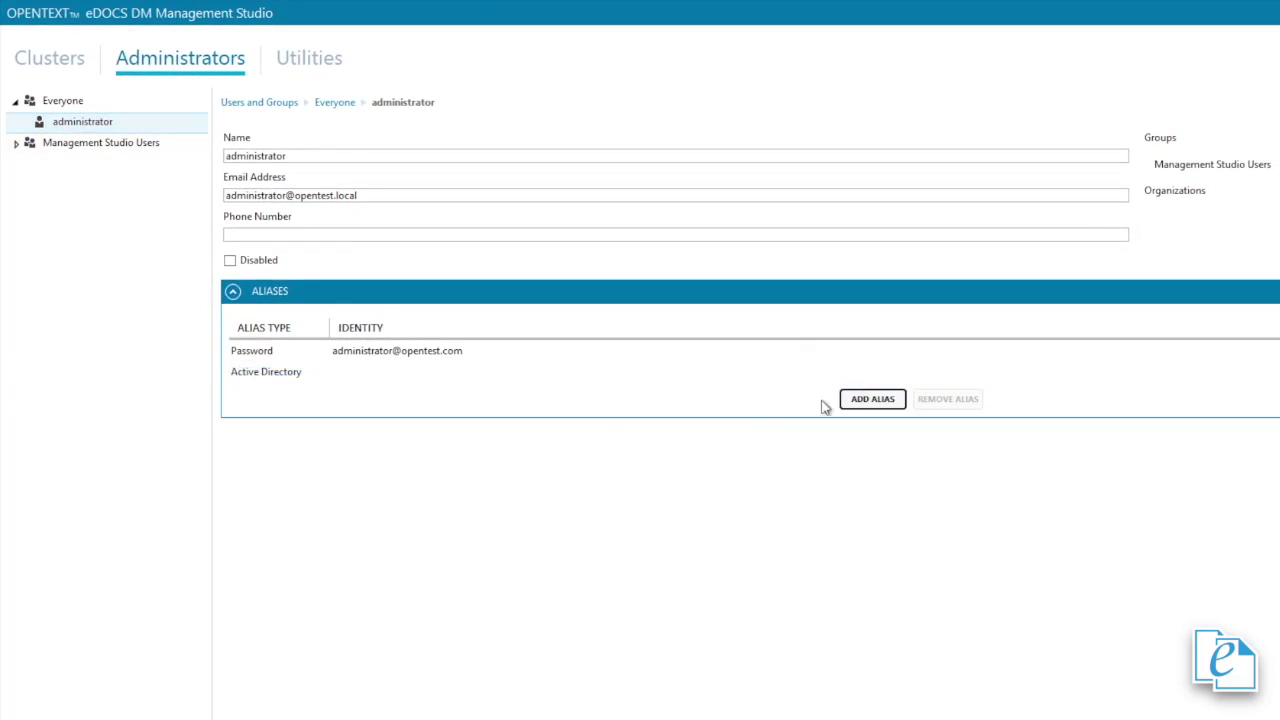
pyautogui.click(424, 372)
pyautogui.write('opentest')
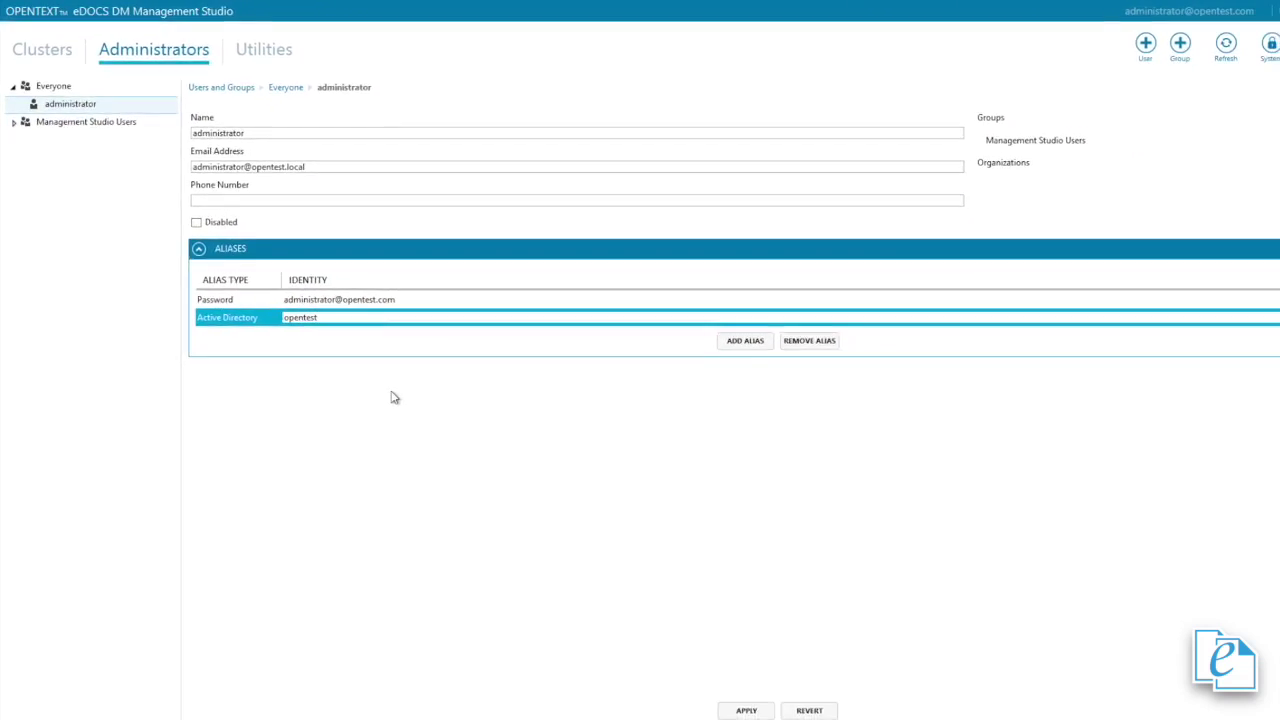
pyautogui.write('\\administrator')
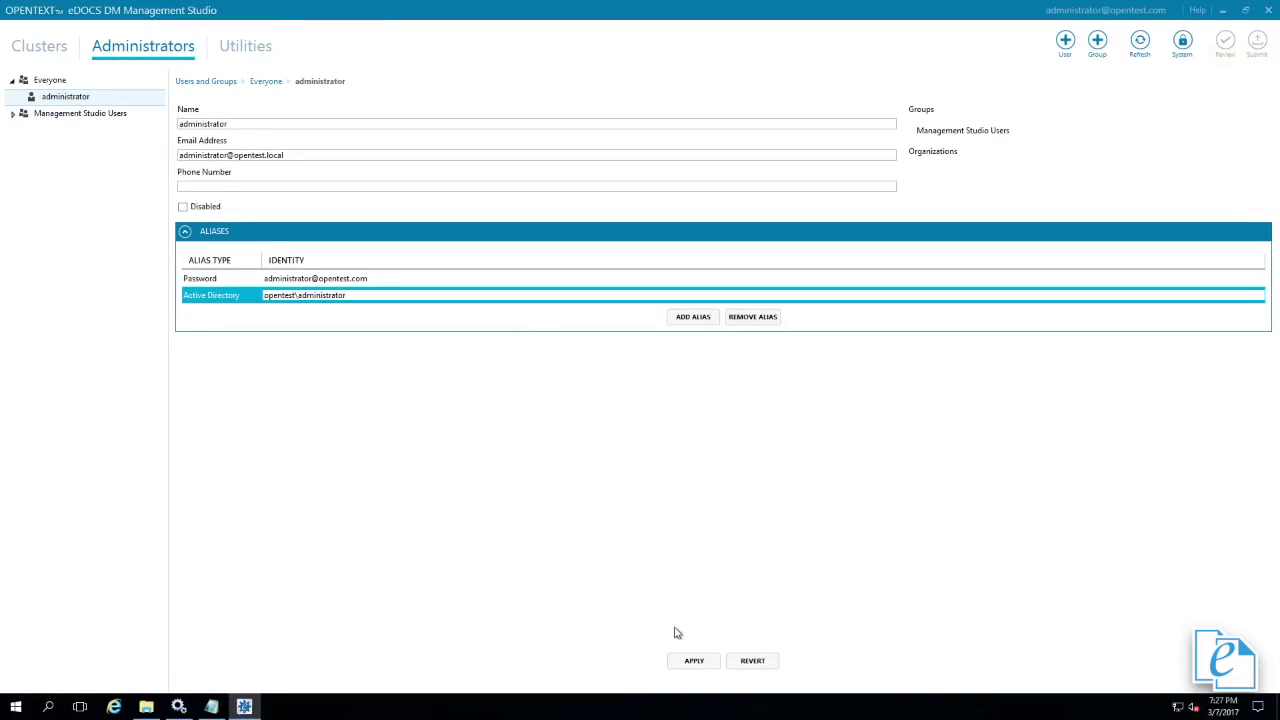
pyautogui.click(692, 660)
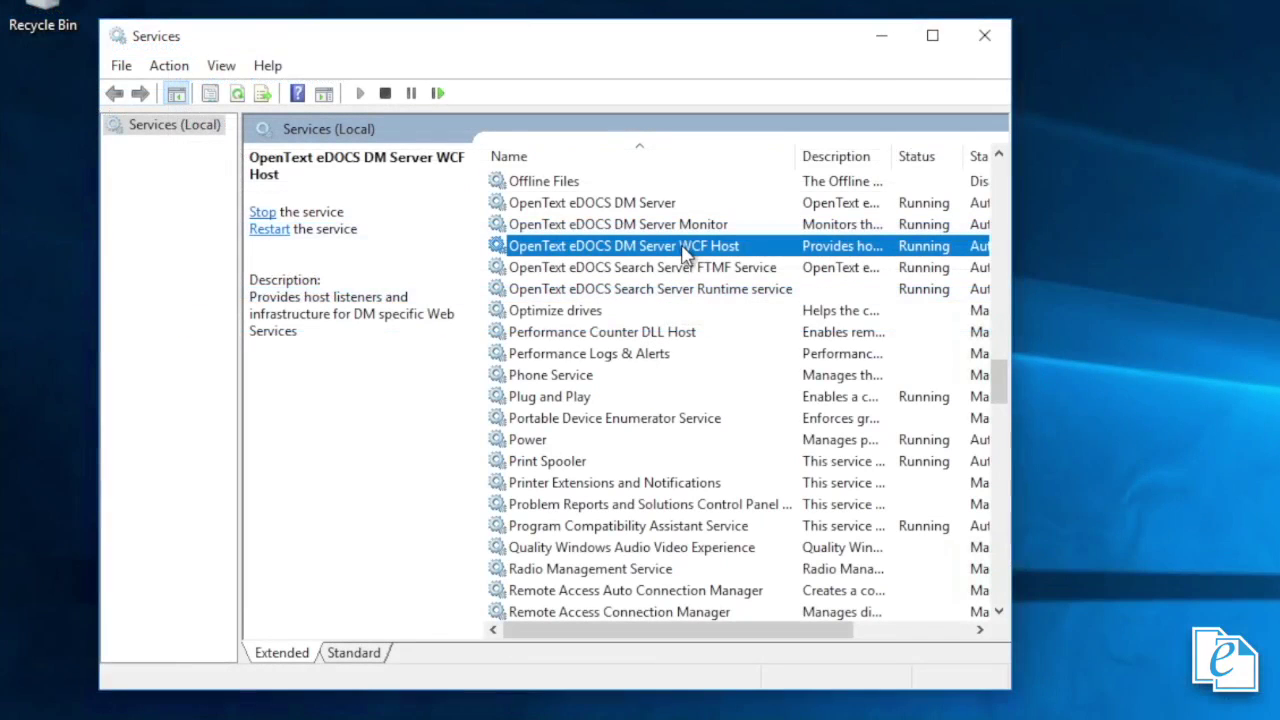
# - Restart the DM Server WCF Host service and re-enter the Management Studio password
pyautogui.rightClick(684, 251)
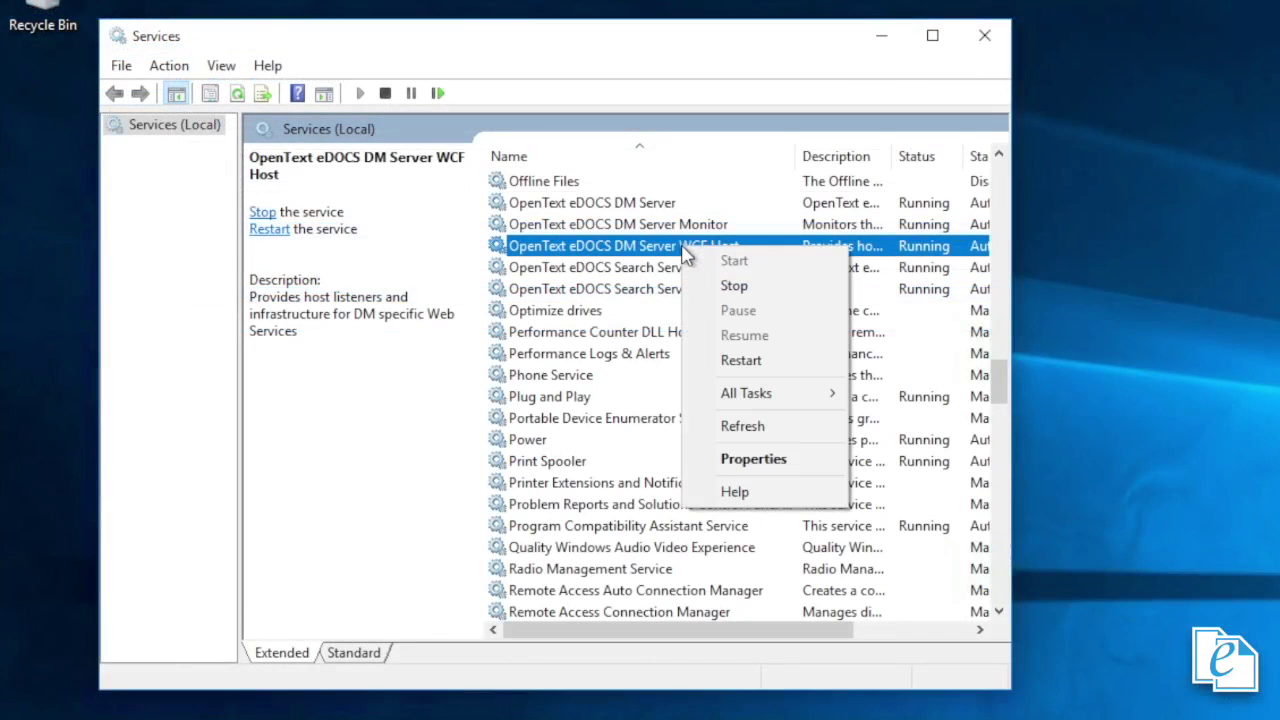
pyautogui.click(727, 362)
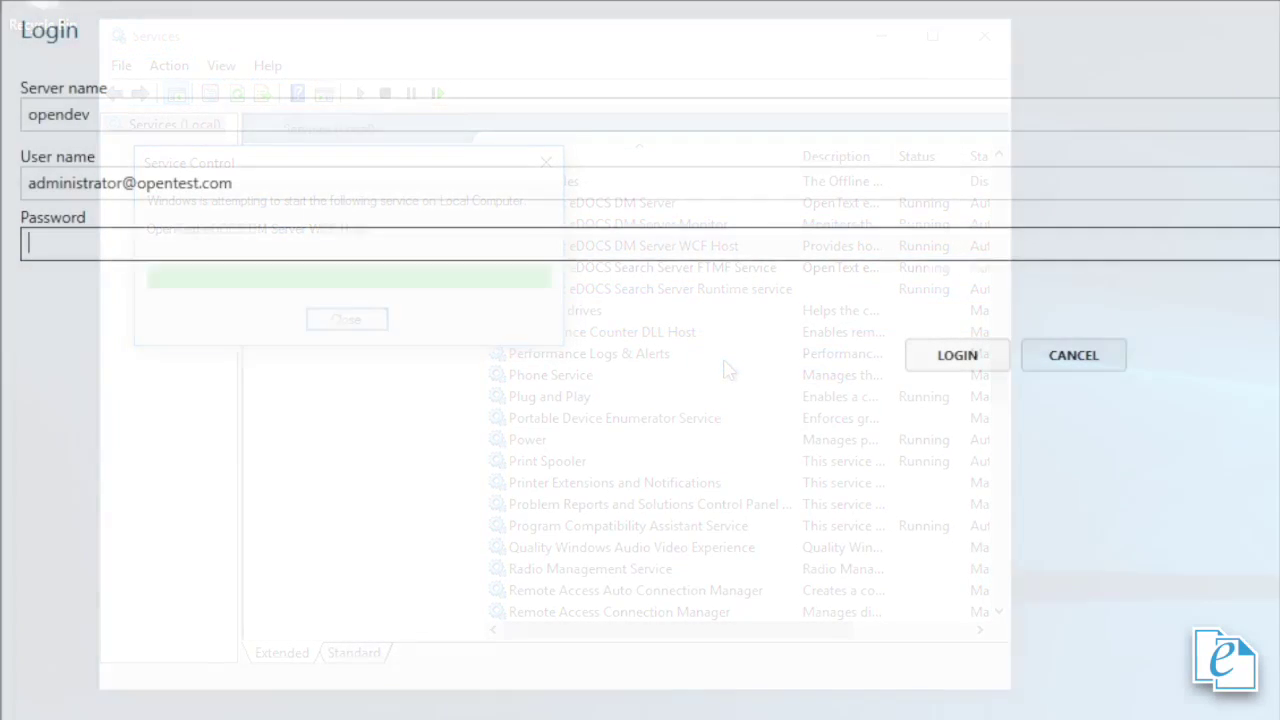
pyautogui.write('p')
pyautogui.write('asswor')
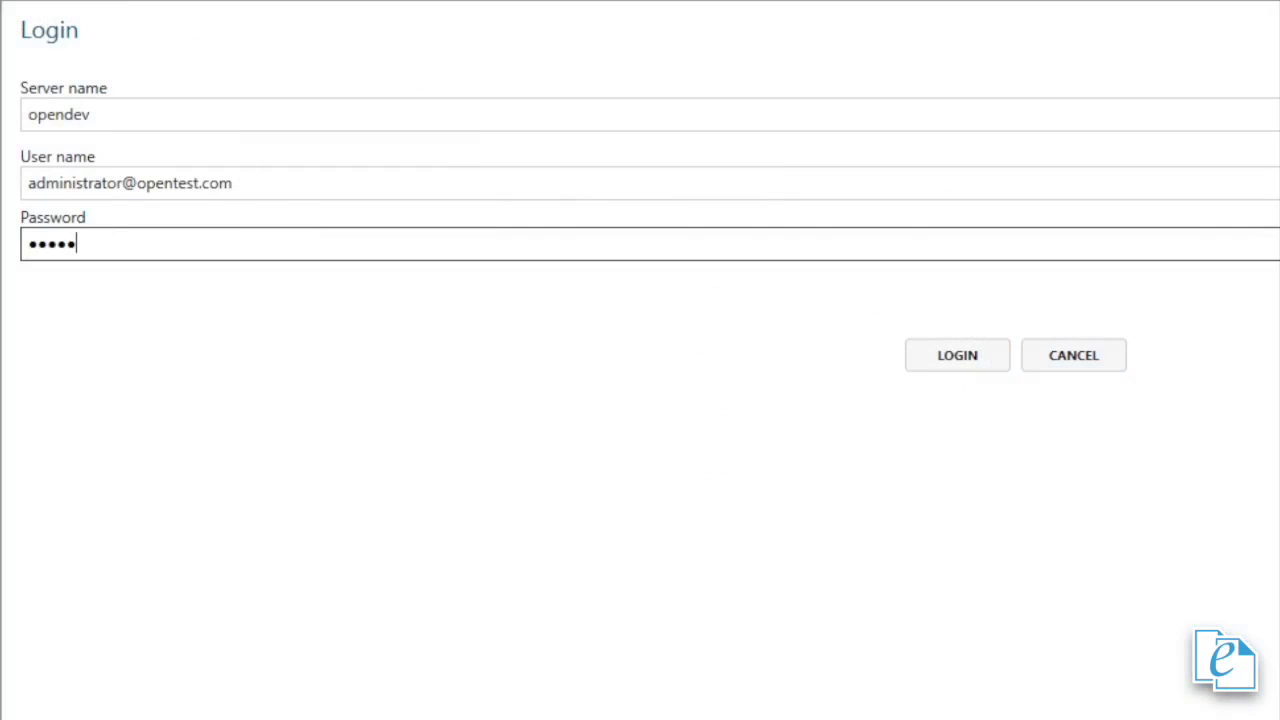
pyautogui.write('d')
# - Submit the Management Studio login for the opendev server
pyautogui.press('Return')
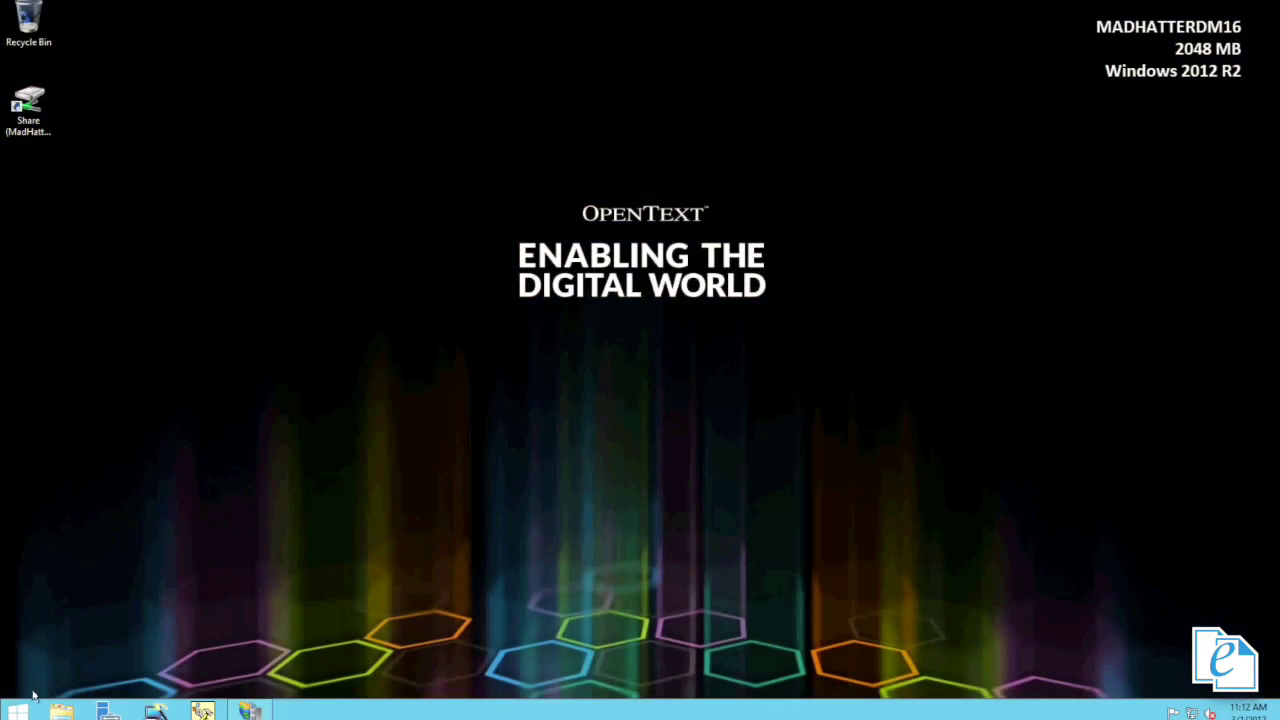
# - Uninstall OpenText eDOCS DM 10 Web Server from Control Panel's Programs and Features
pyautogui.click(29, 709)
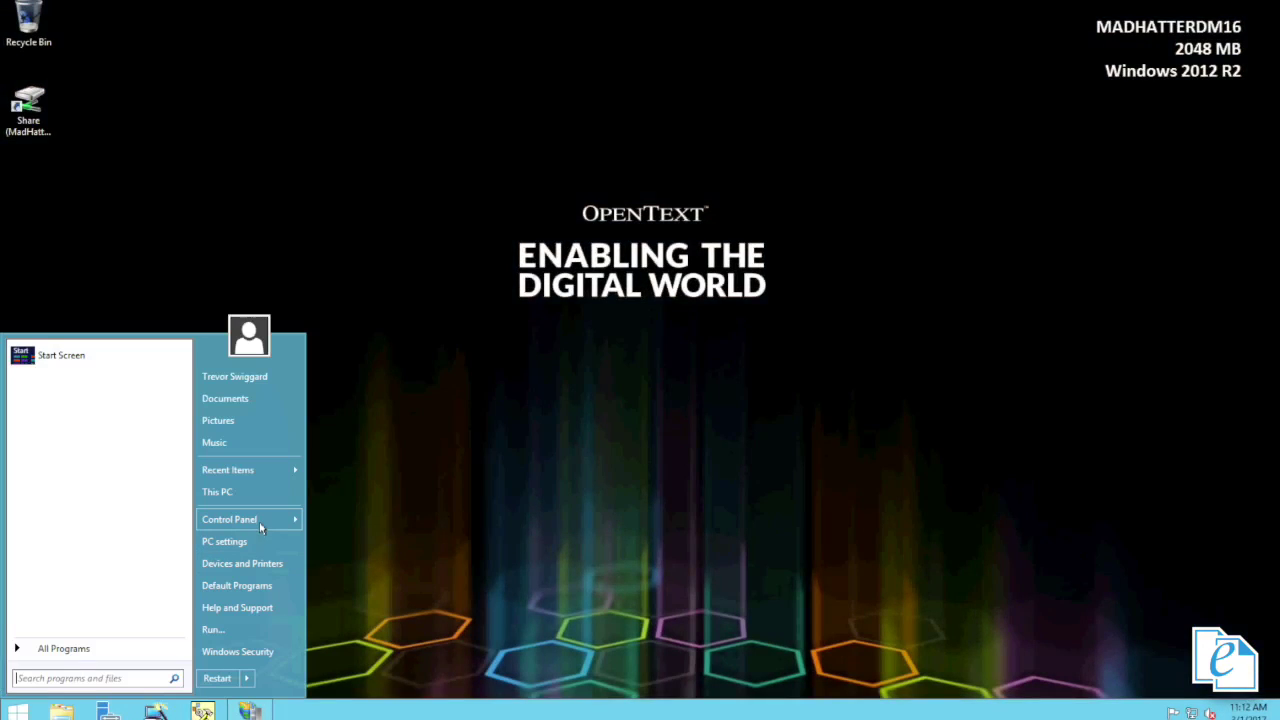
pyautogui.moveTo(259, 521)
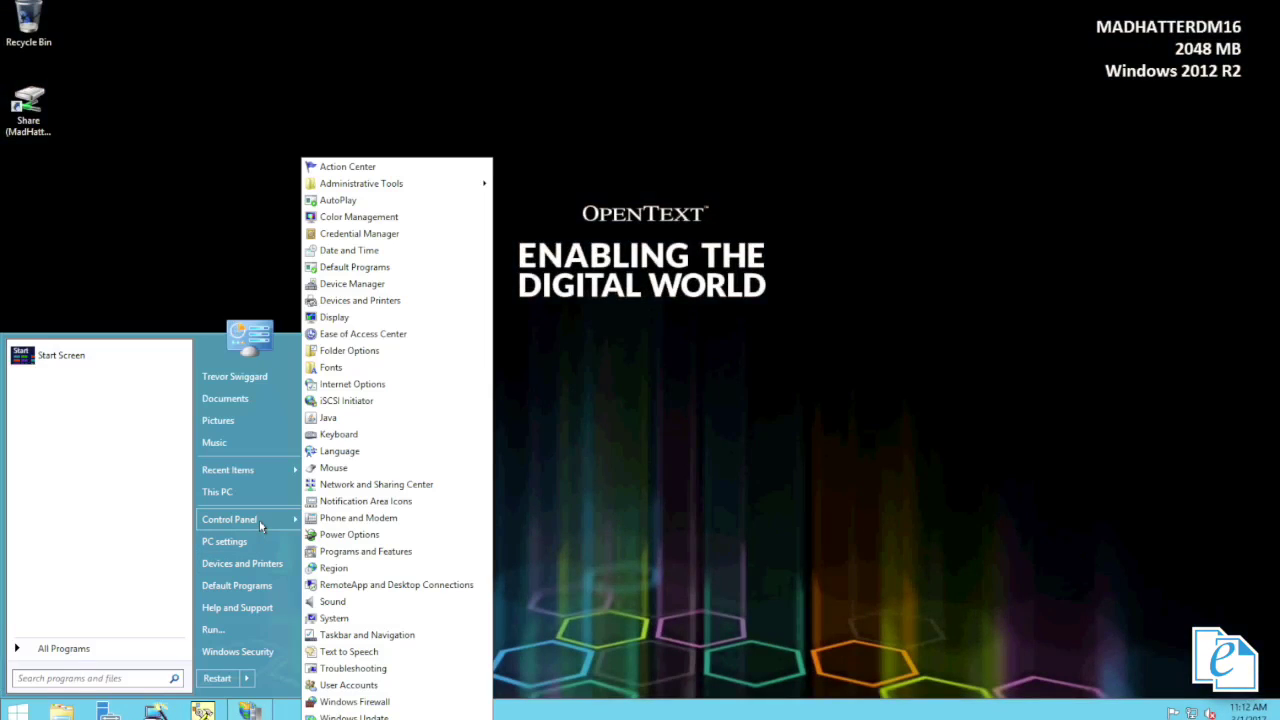
pyautogui.click(375, 551)
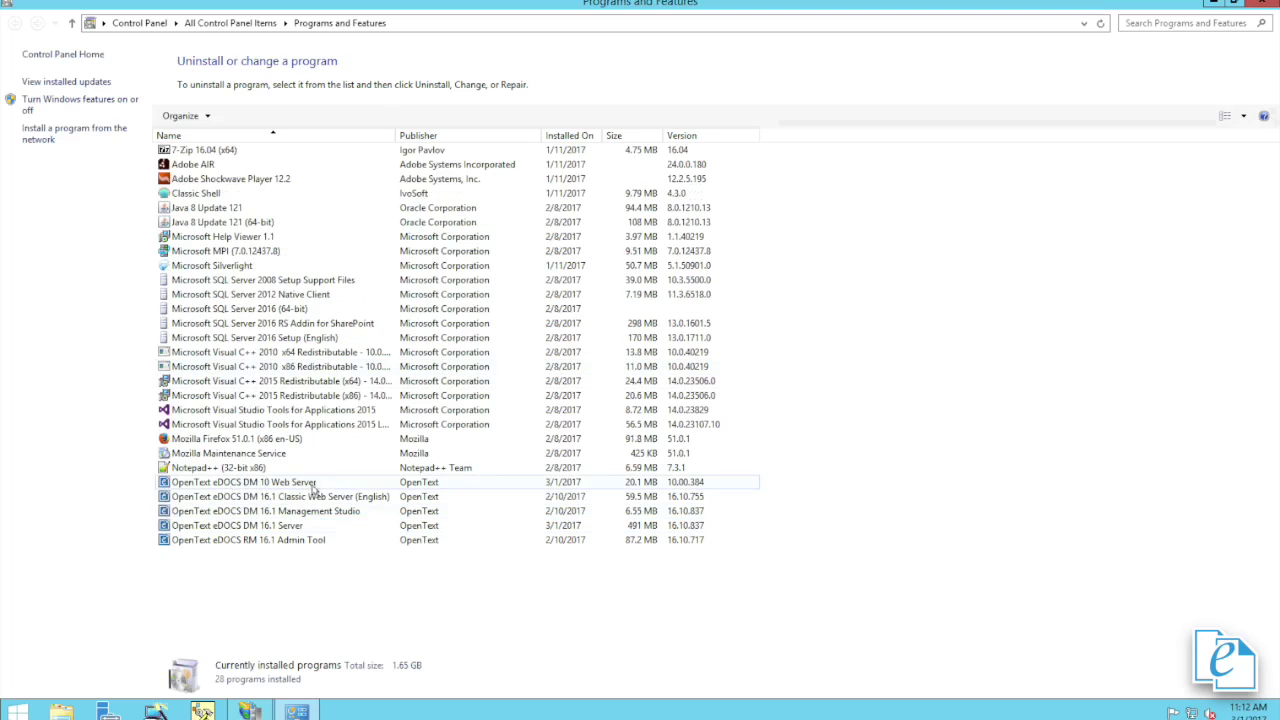
pyautogui.click(333, 489)
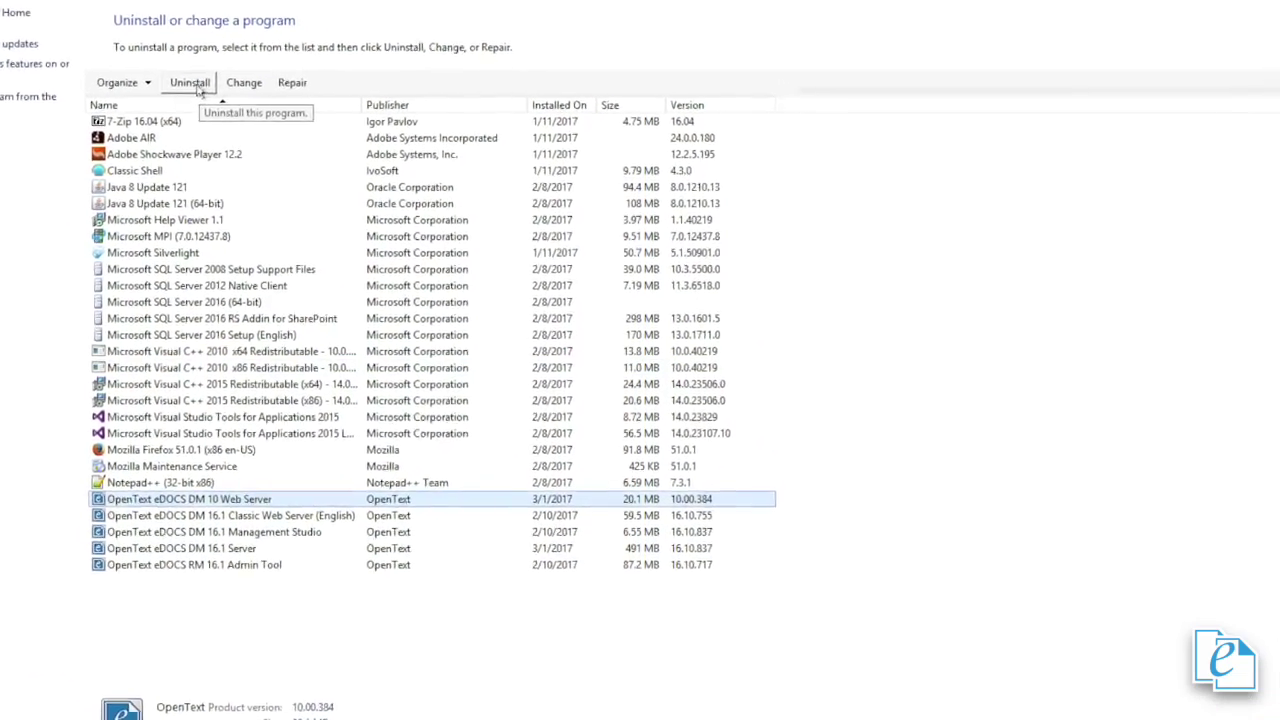
pyautogui.click(196, 86)
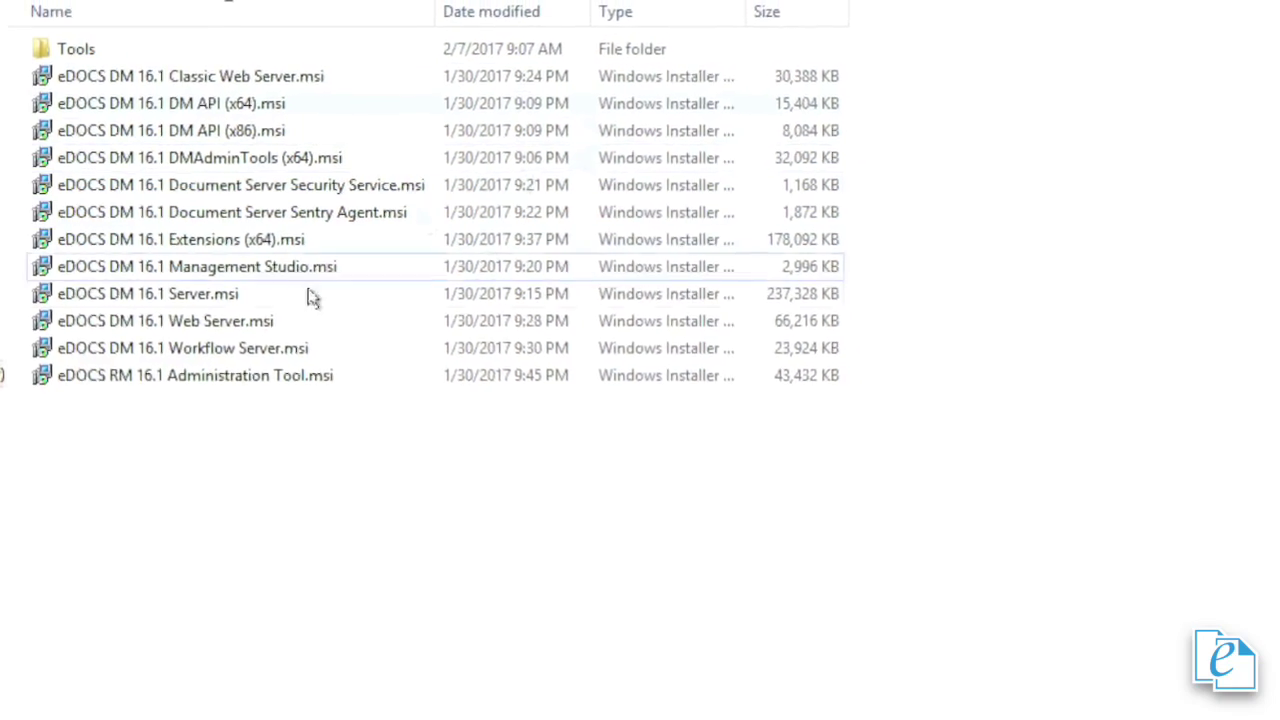
# - Launch the DM 16.1 Web Server installer, accept the licence and keep MADHATTERDM16 as DM server
pyautogui.doubleClick(263, 323)
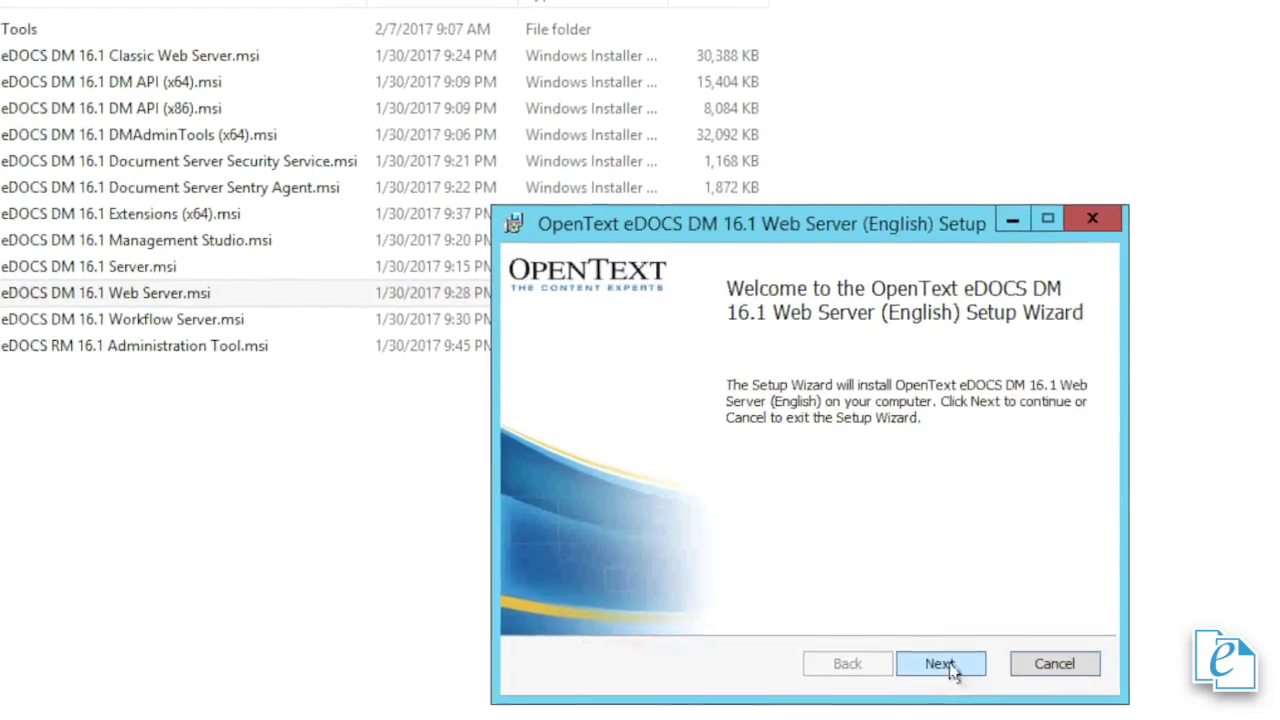
pyautogui.click(948, 666)
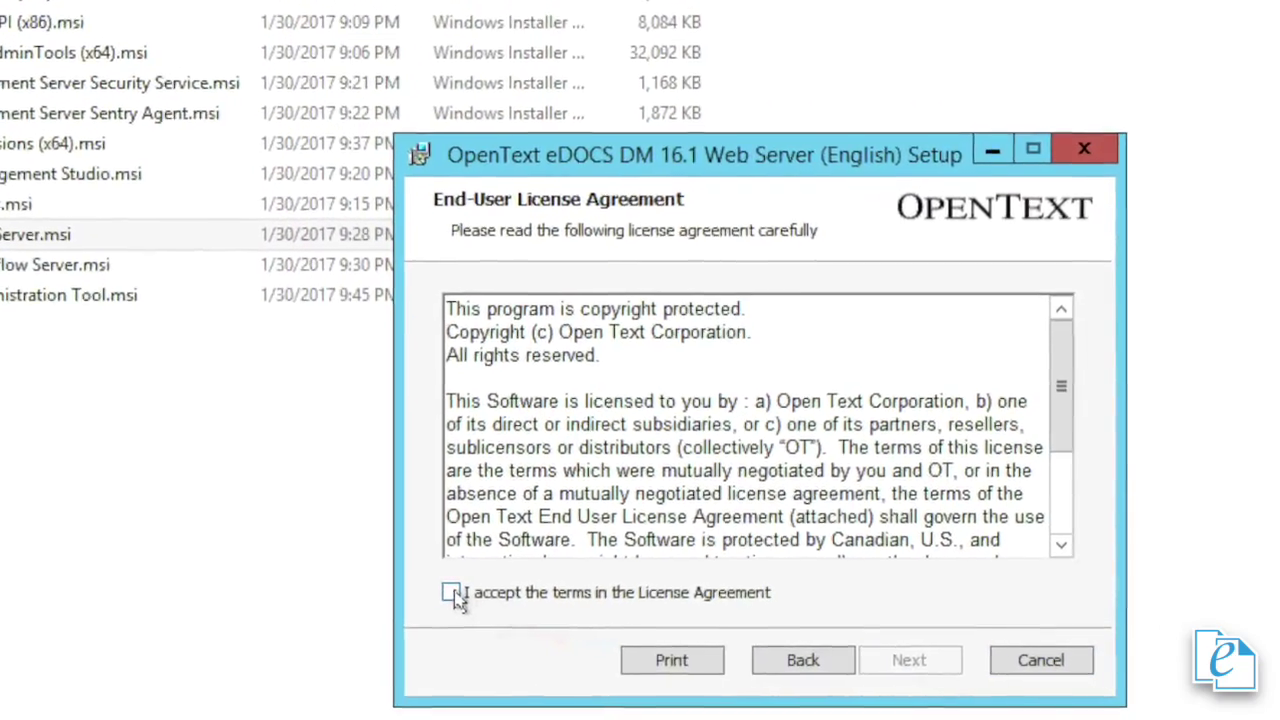
pyautogui.click(478, 597)
pyautogui.click(878, 658)
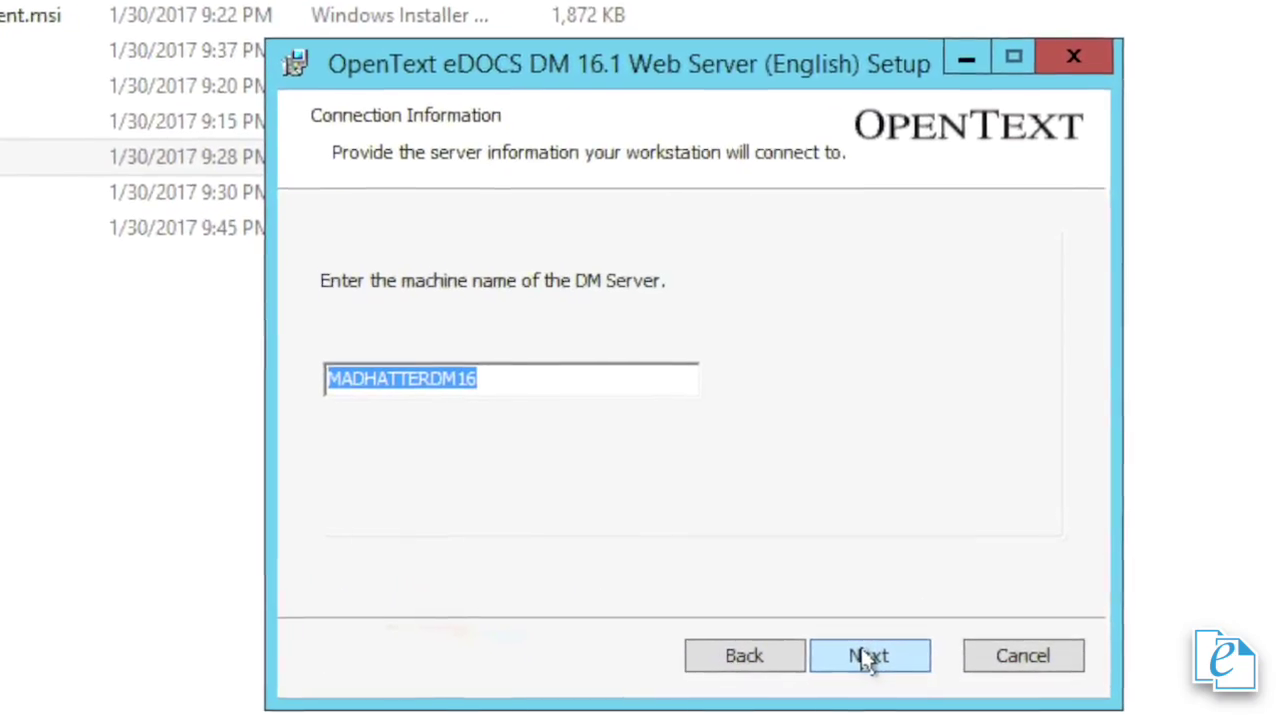
pyautogui.click(857, 660)
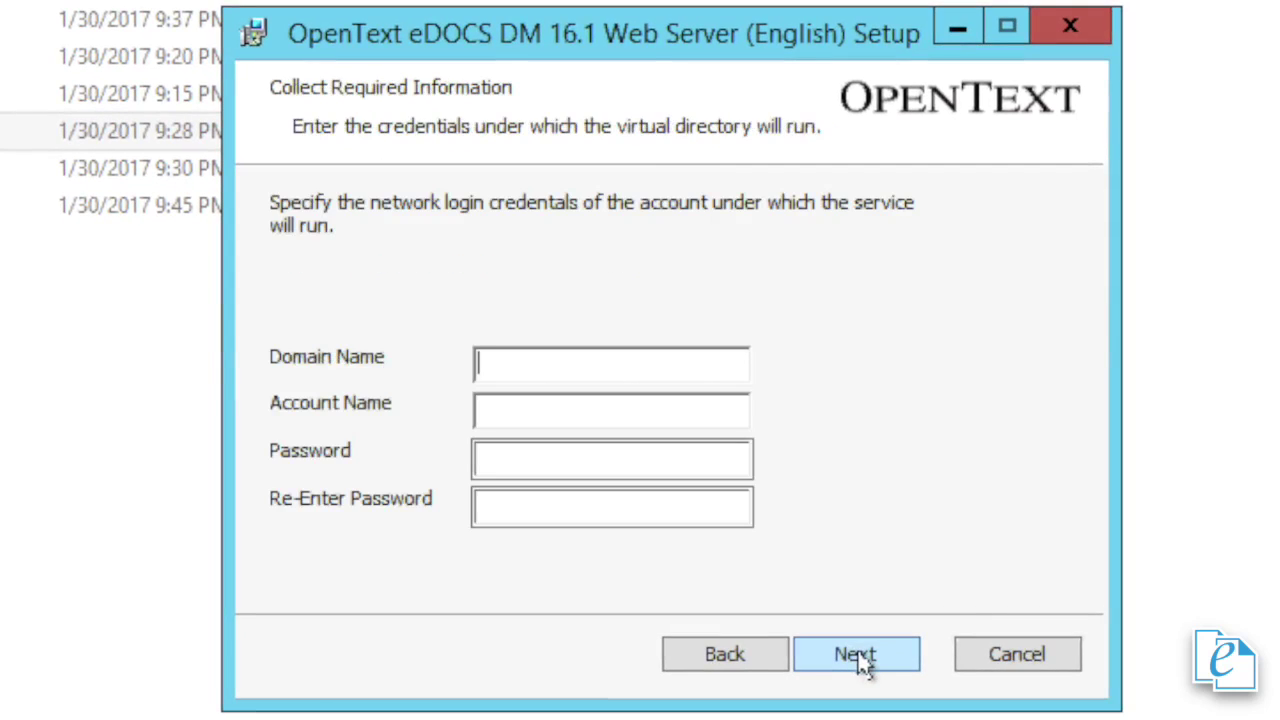
# - Enter the Wonderland domain service account and password, keep the default folder, and install
pyautogui.write('Wonderland')
pyautogui.press('Tab')
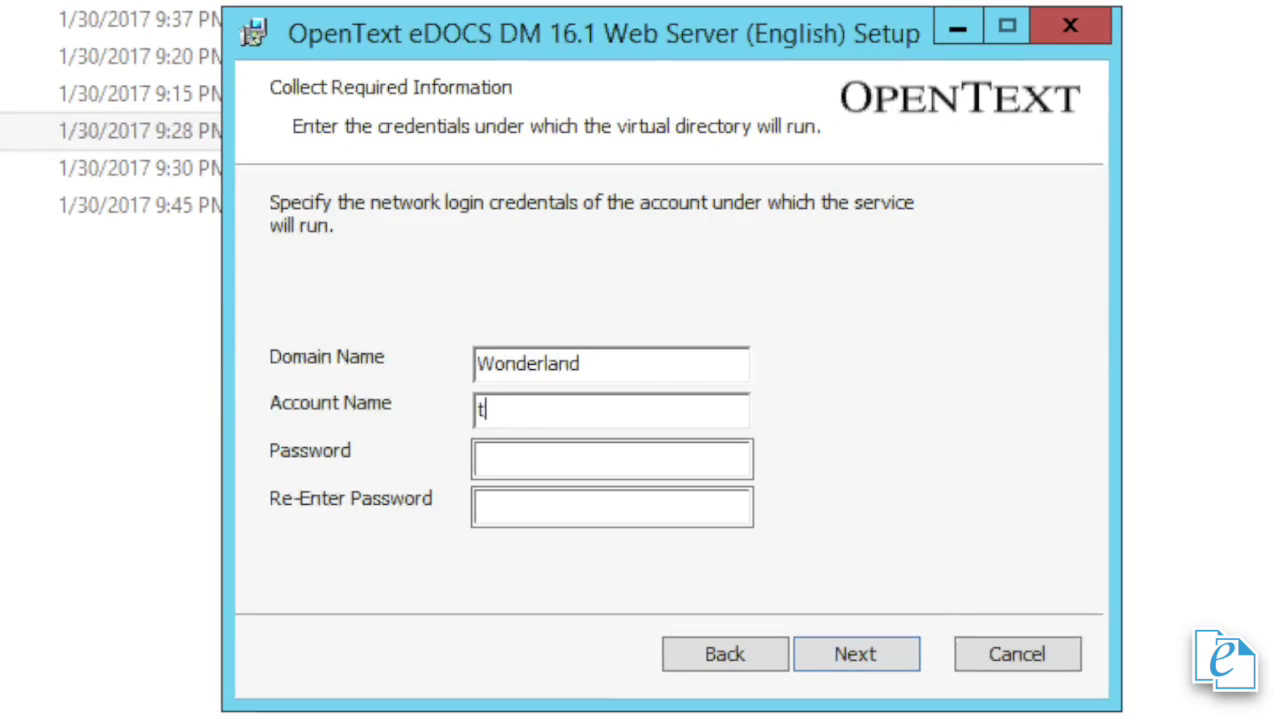
pyautogui.press('Tab')
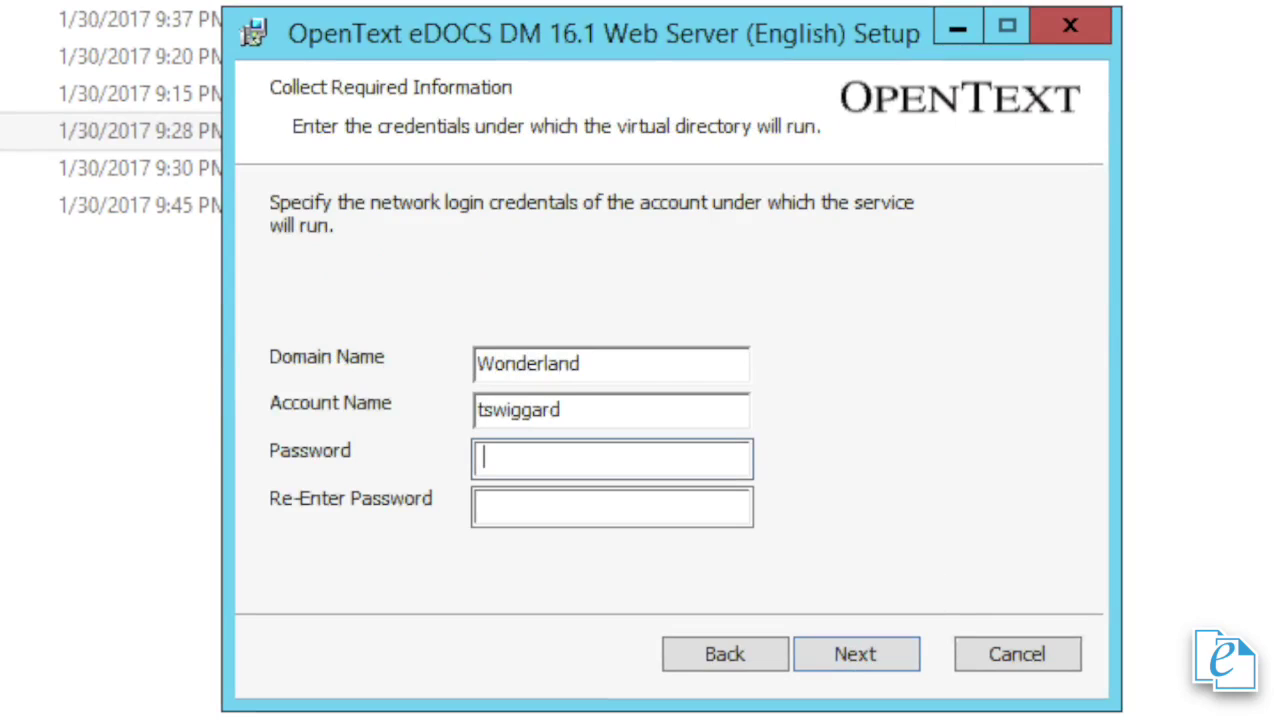
pyautogui.write('•••••••••••••')
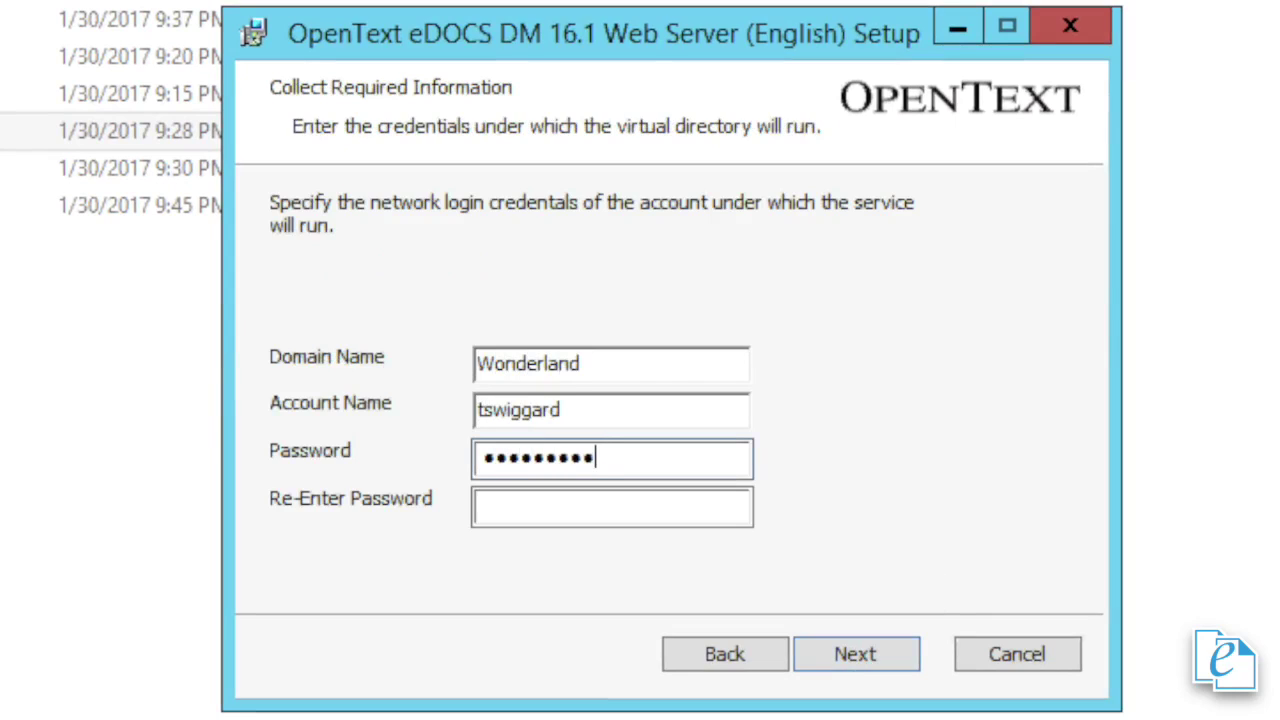
pyautogui.write('•••')
pyautogui.press('Tab')
pyautogui.write('•••')
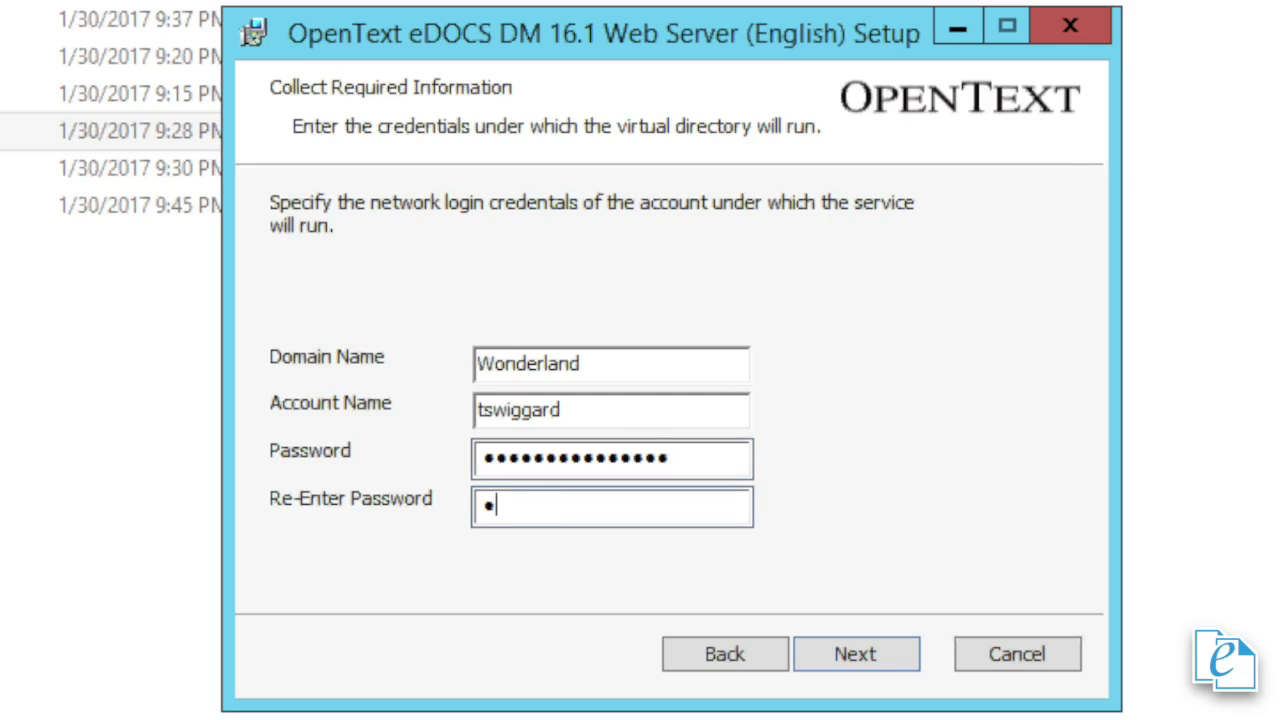
pyautogui.write('•••••••••••••')
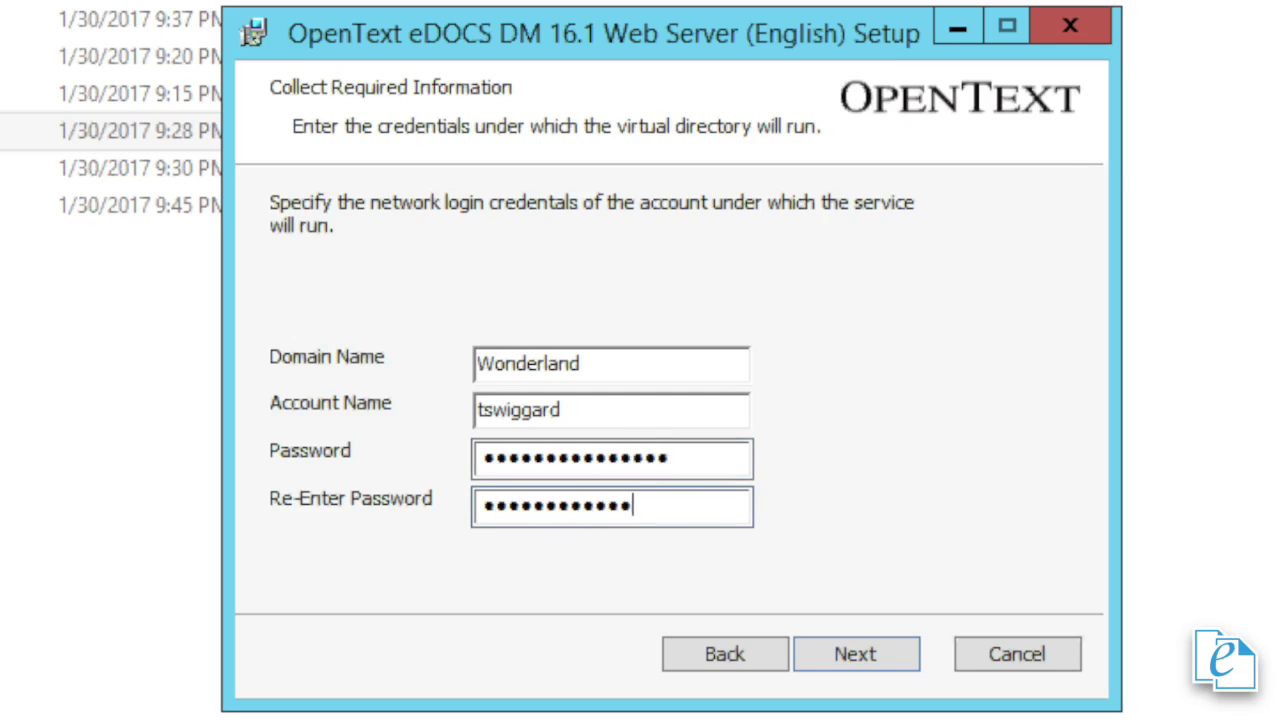
pyautogui.click(880, 652)
pyautogui.click(870, 650)
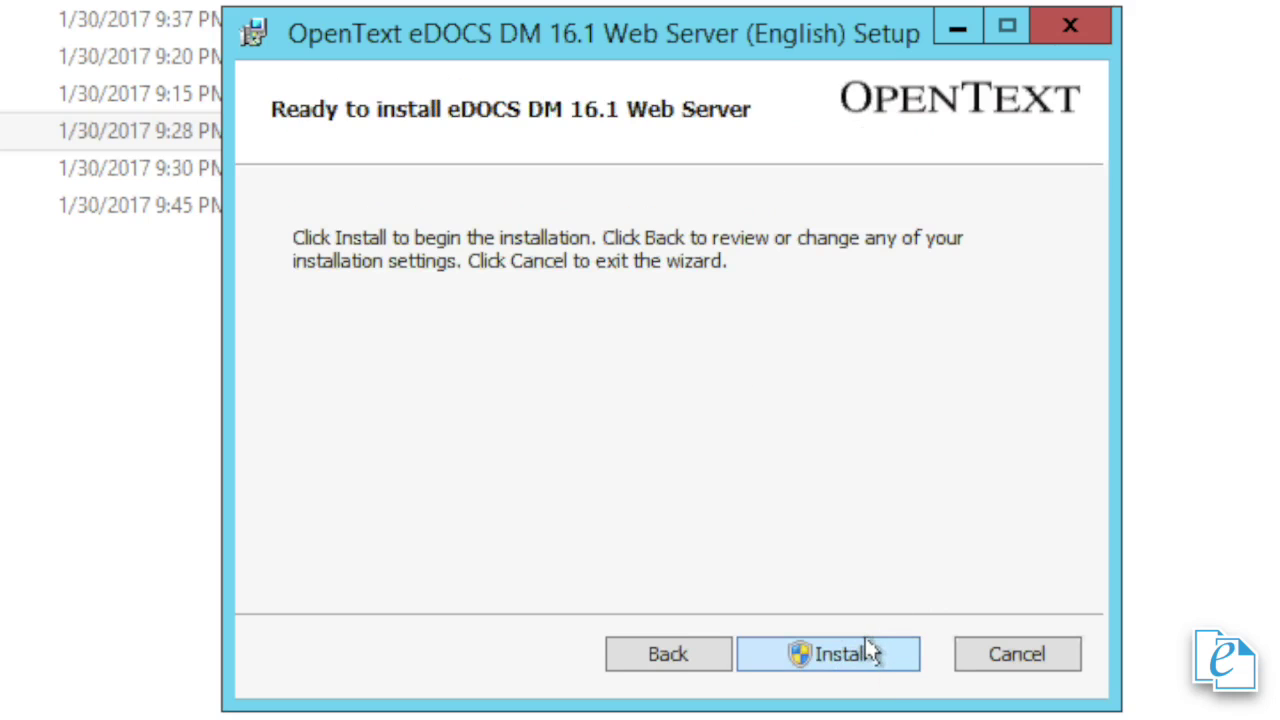
pyautogui.click(866, 643)
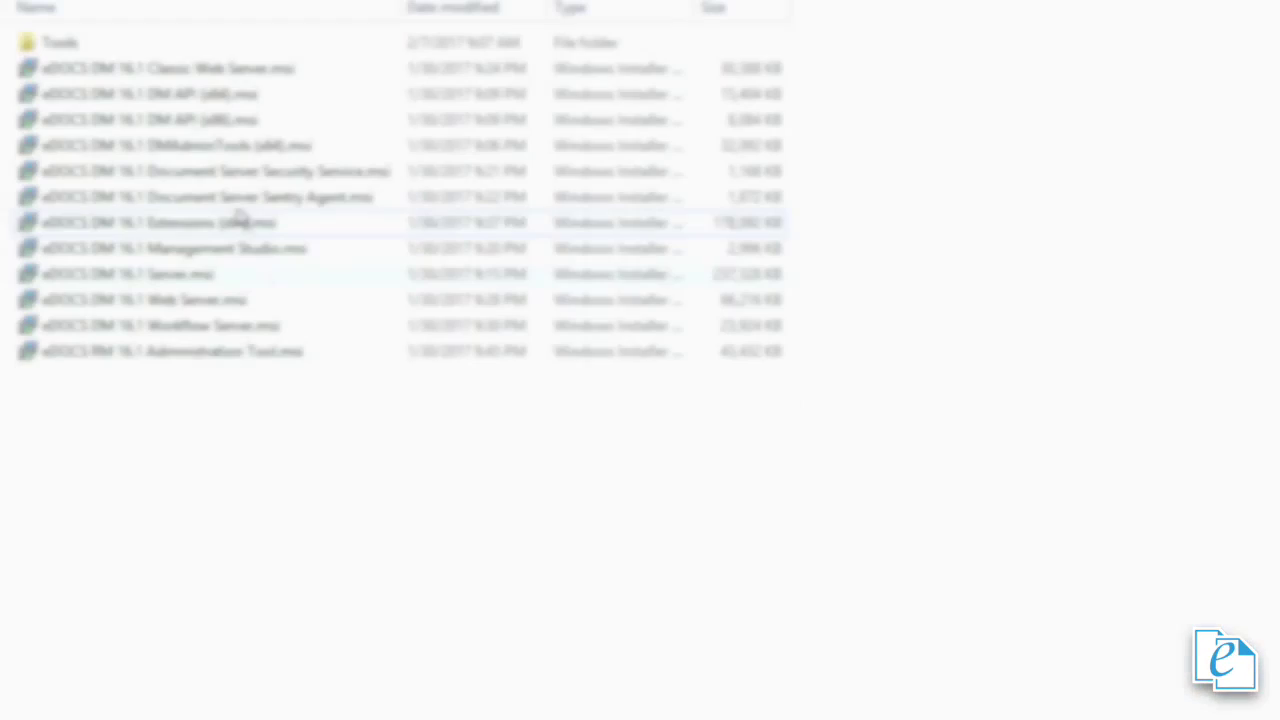
# - Launch the DM 16.1 Classic Web Server installer and accept the licence terms
pyautogui.doubleClick(214, 69)
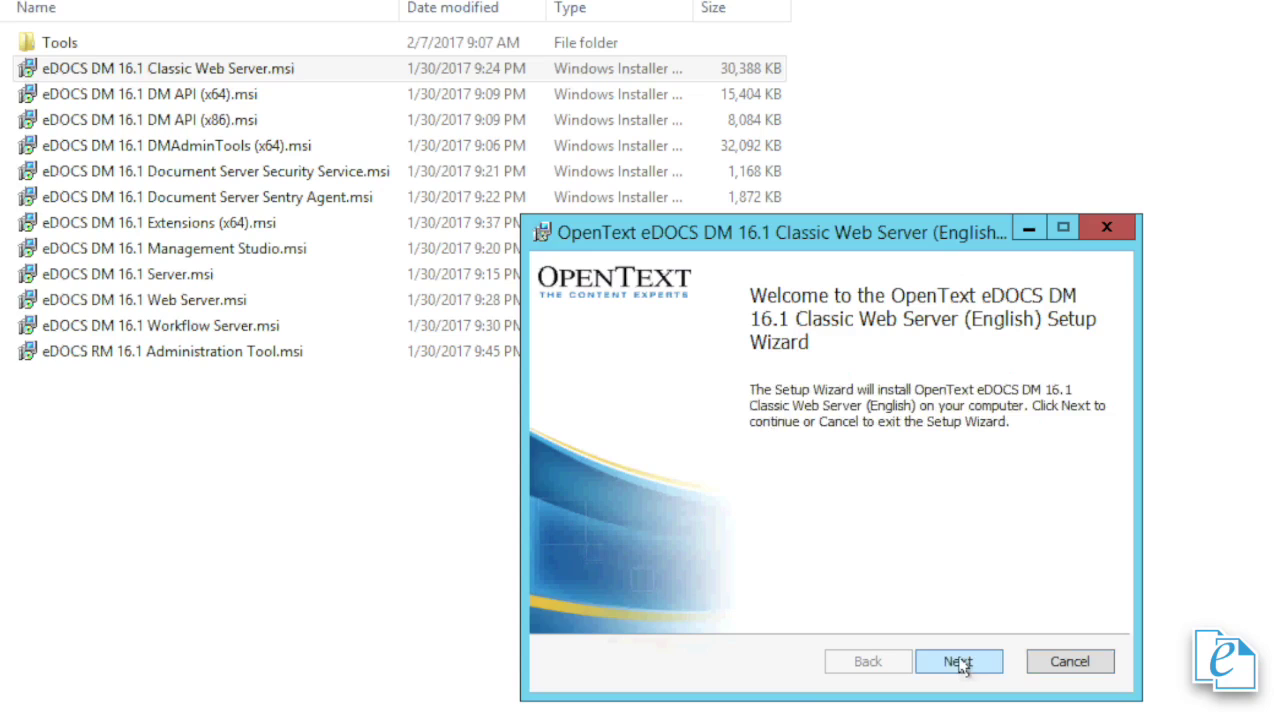
pyautogui.click(960, 665)
pyautogui.click(567, 602)
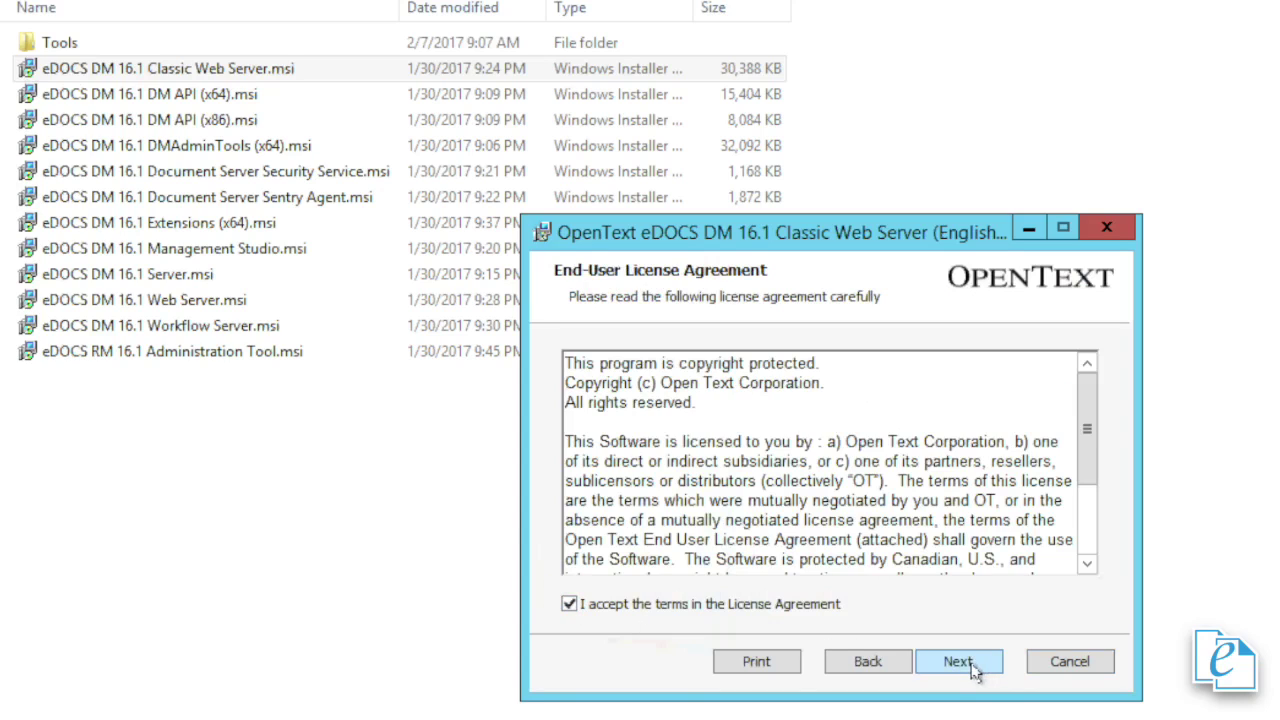
pyautogui.click(972, 669)
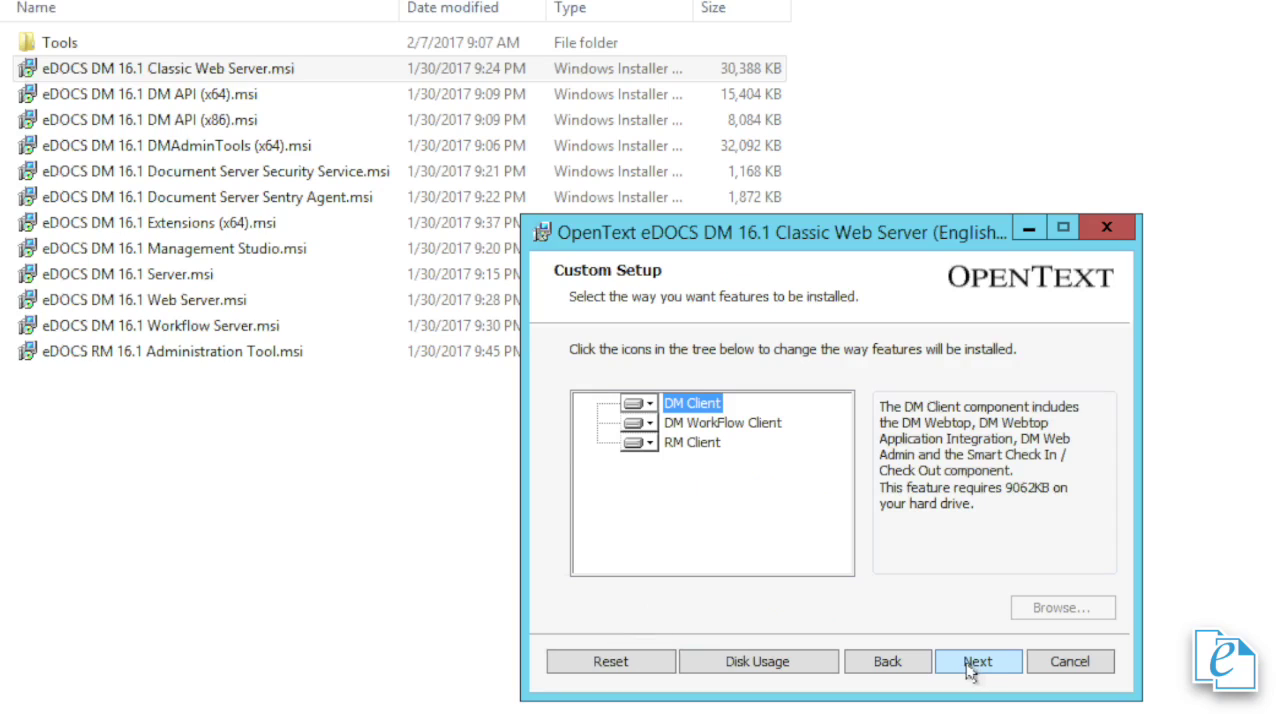
# - Keep default features, choose dynamically interpreted forms, and keep MADHATTERDM16 for DM and workflow servers
pyautogui.click(968, 669)
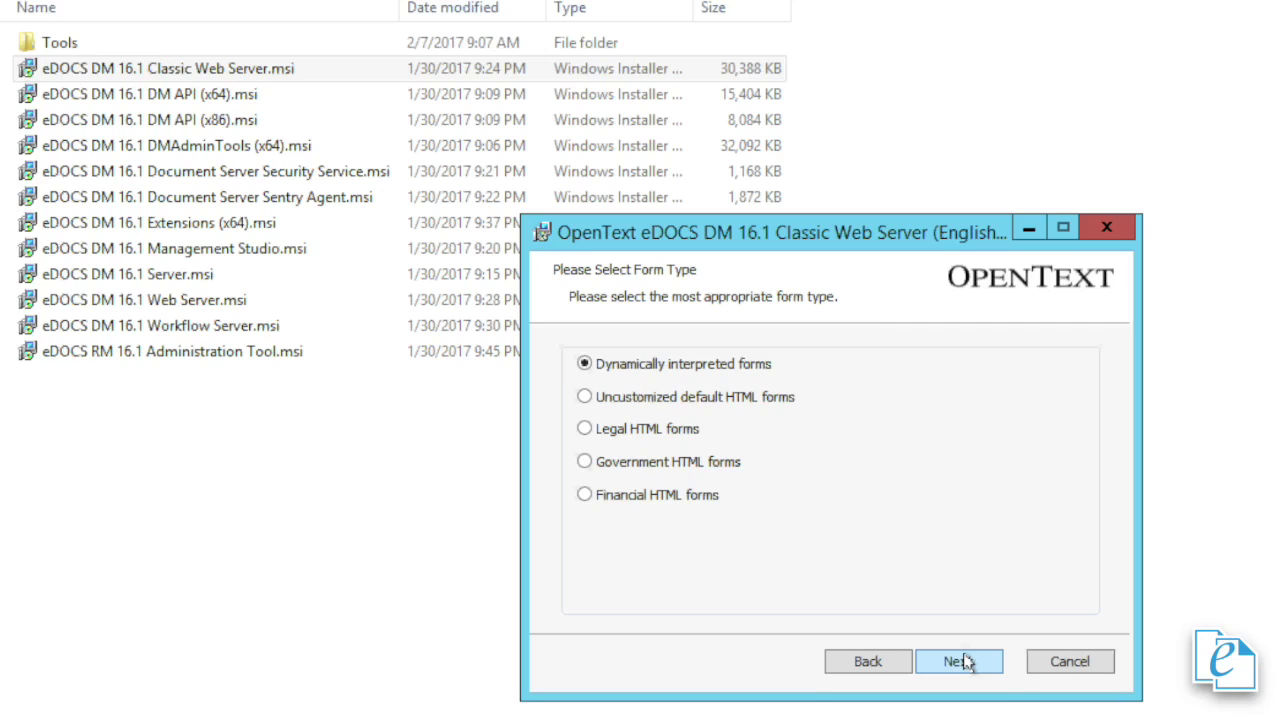
pyautogui.click(958, 661)
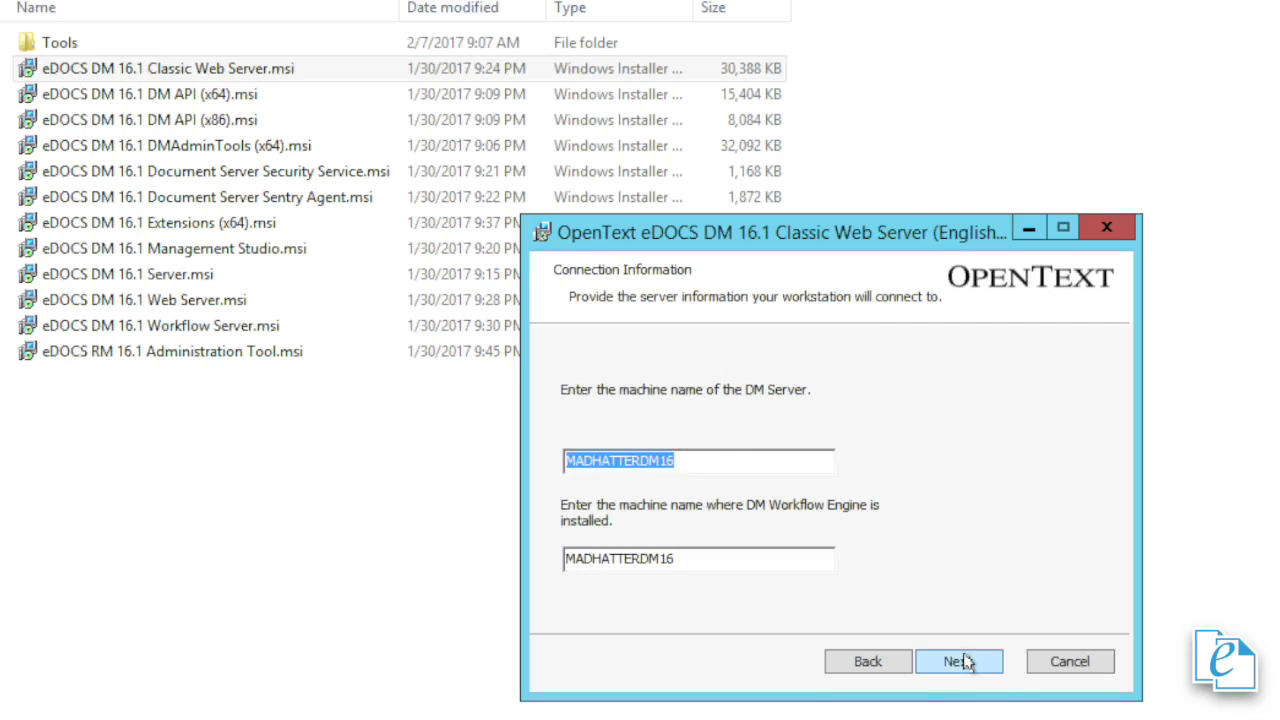
pyautogui.click(965, 663)
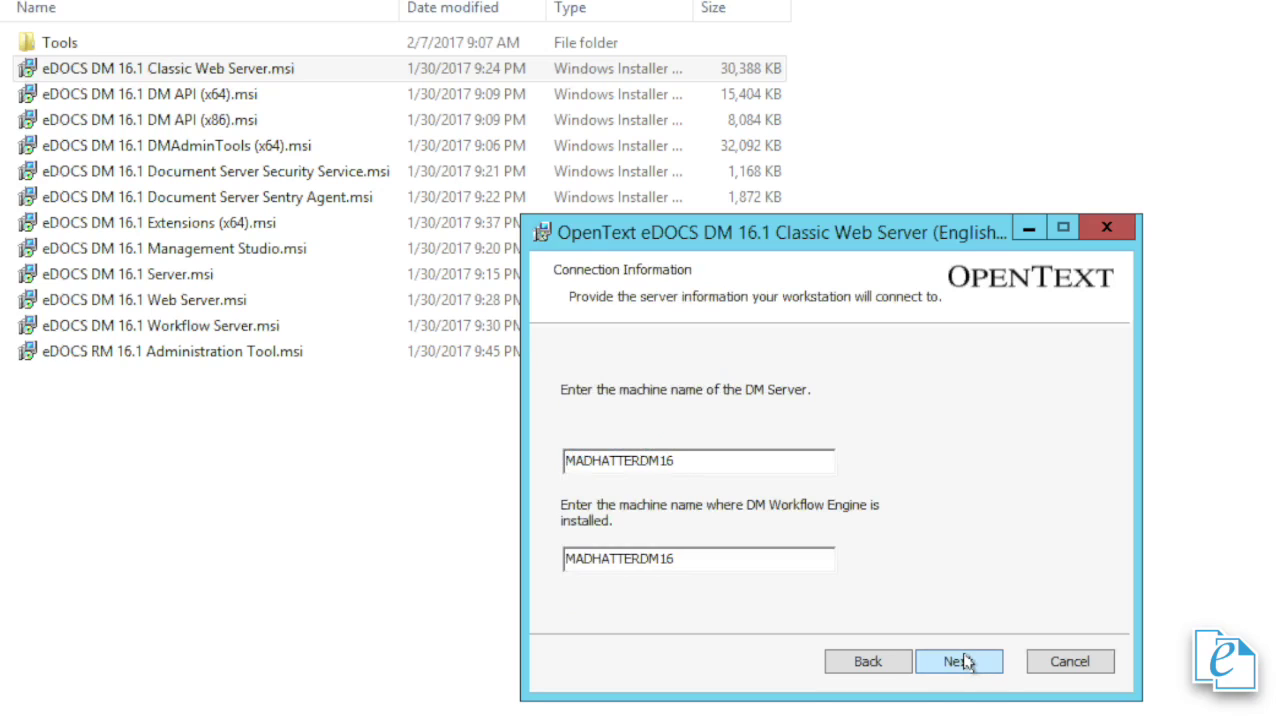
pyautogui.click(965, 661)
# - Enter the service account password, keep C:\Program Files (x86)\Open Text\DM Web Server\, and install
pyautogui.click(797, 530)
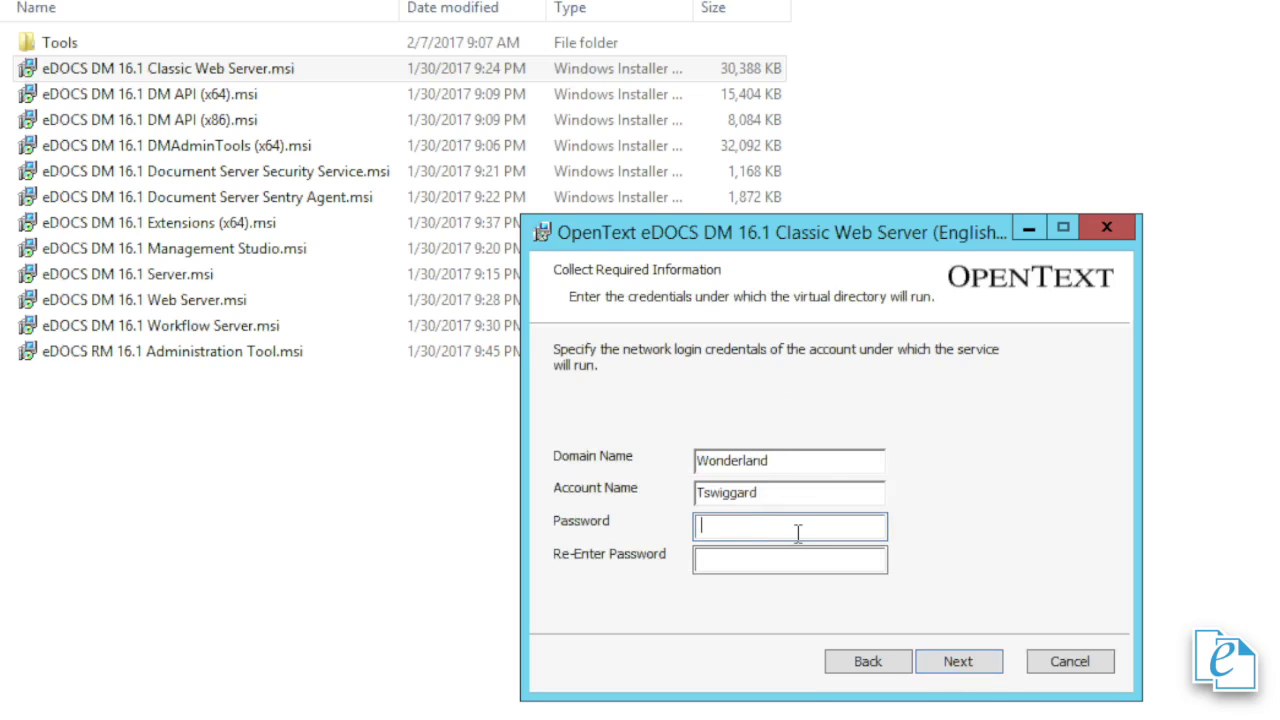
pyautogui.write('••••••••••••••••')
pyautogui.press('Tab')
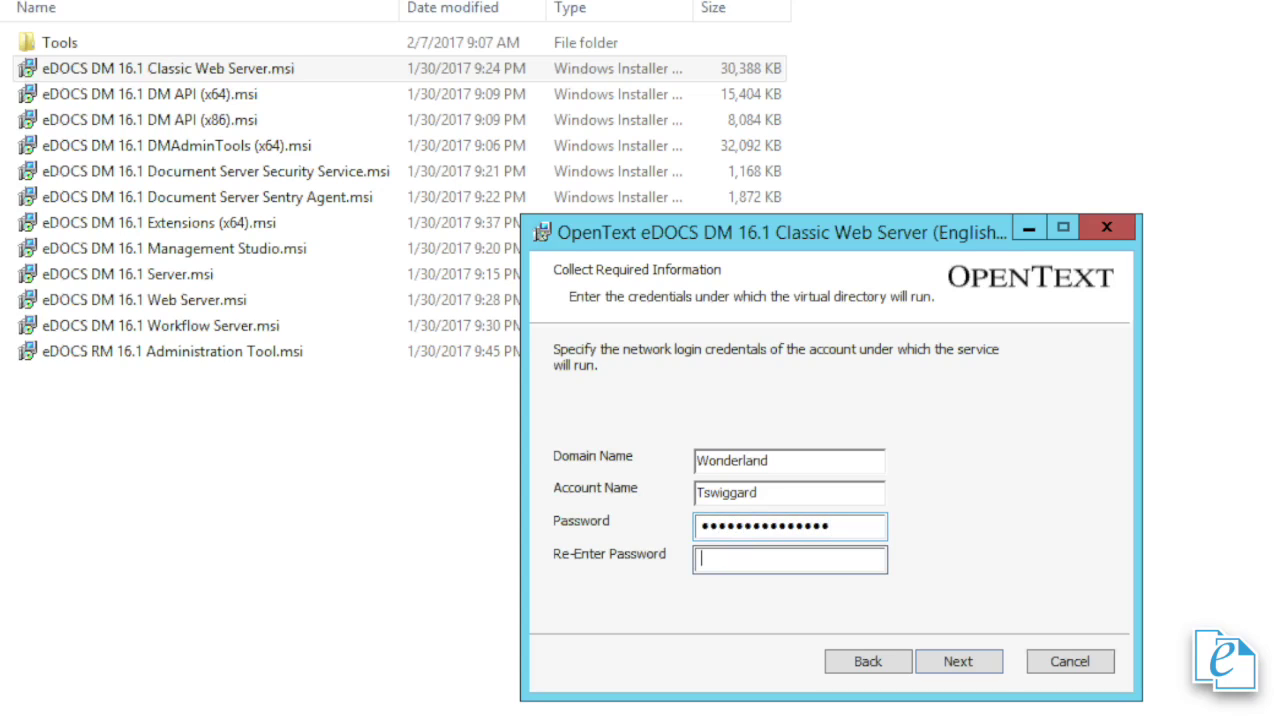
pyautogui.write('••••••••••••••••')
pyautogui.press('Return')
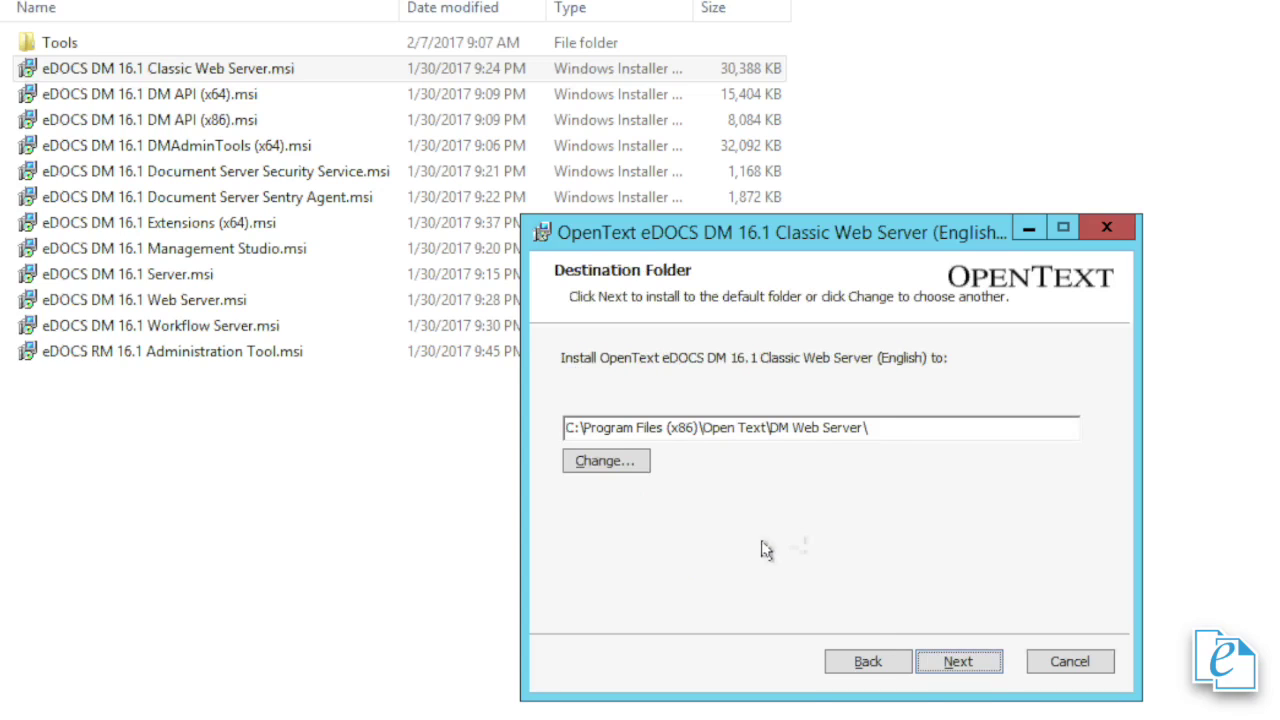
pyautogui.click(950, 655)
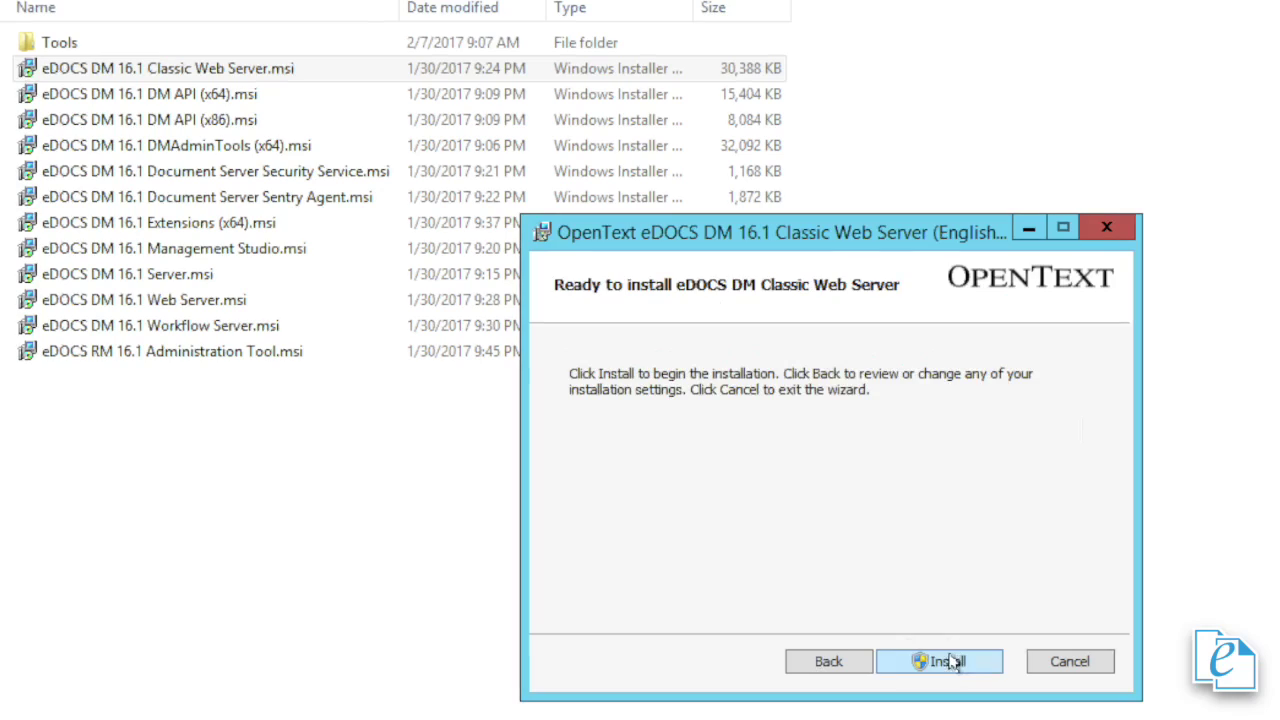
pyautogui.click(962, 661)
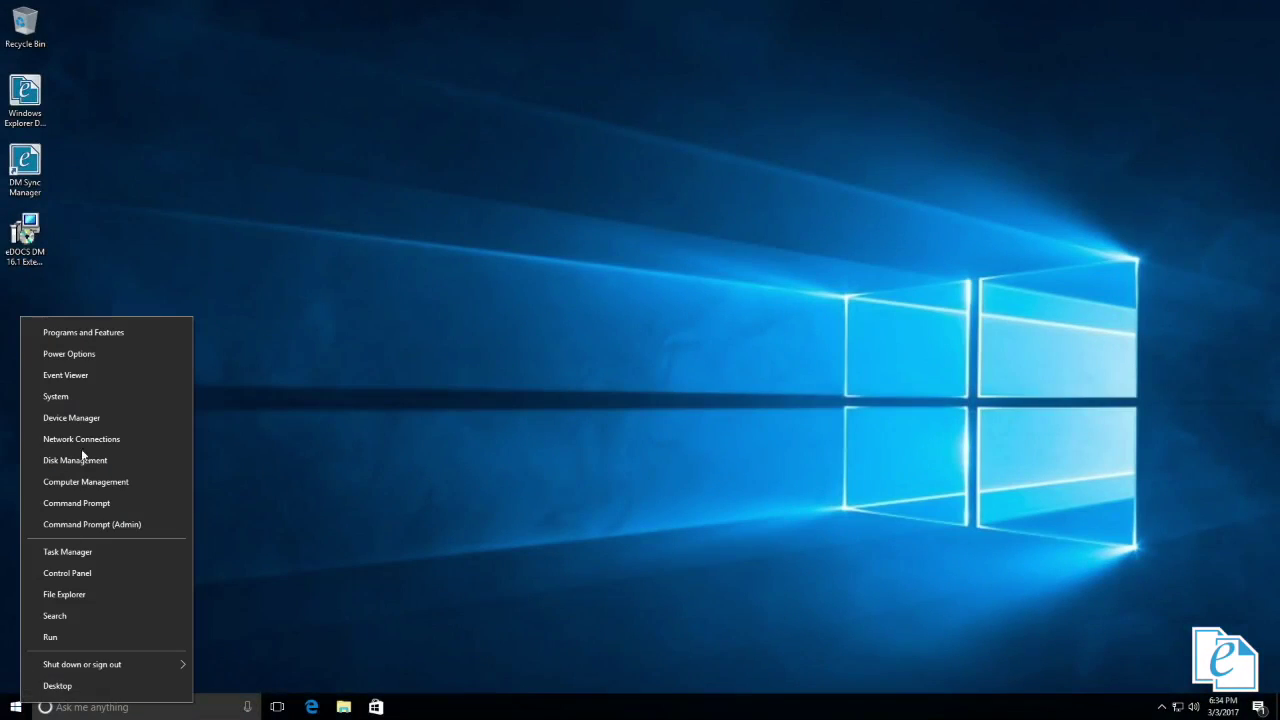
# - Open Programs and Features on the Windows 10 client machine
pyautogui.click(118, 334)
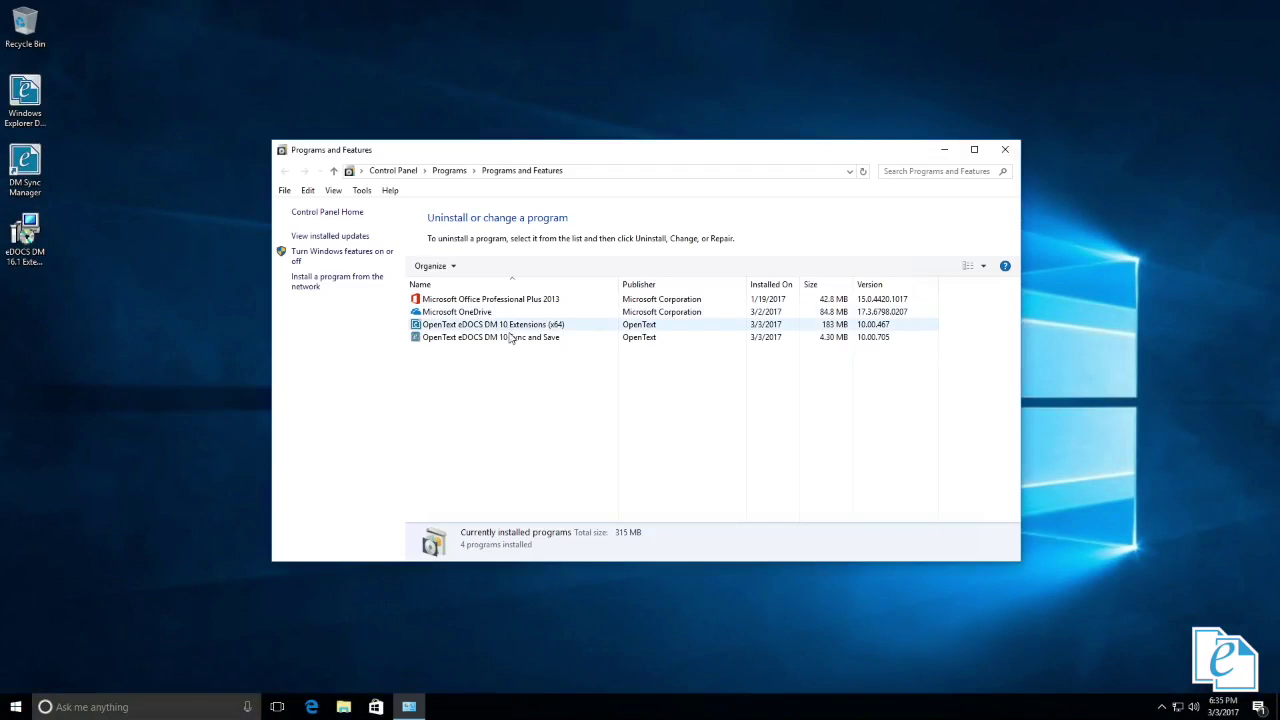
# - Uninstall OpenText eDOCS DM 10 Sync and Save, confirming the removal prompts
pyautogui.click(512, 337)
pyautogui.click(484, 266)
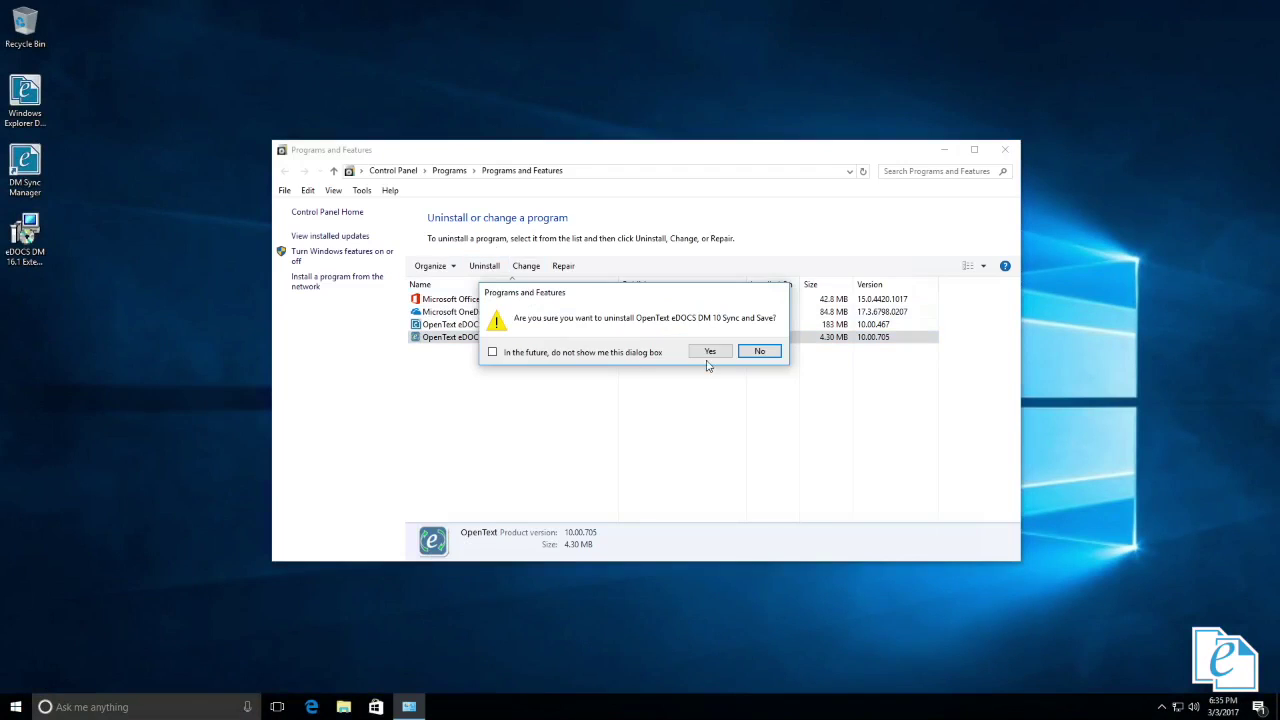
pyautogui.click(706, 349)
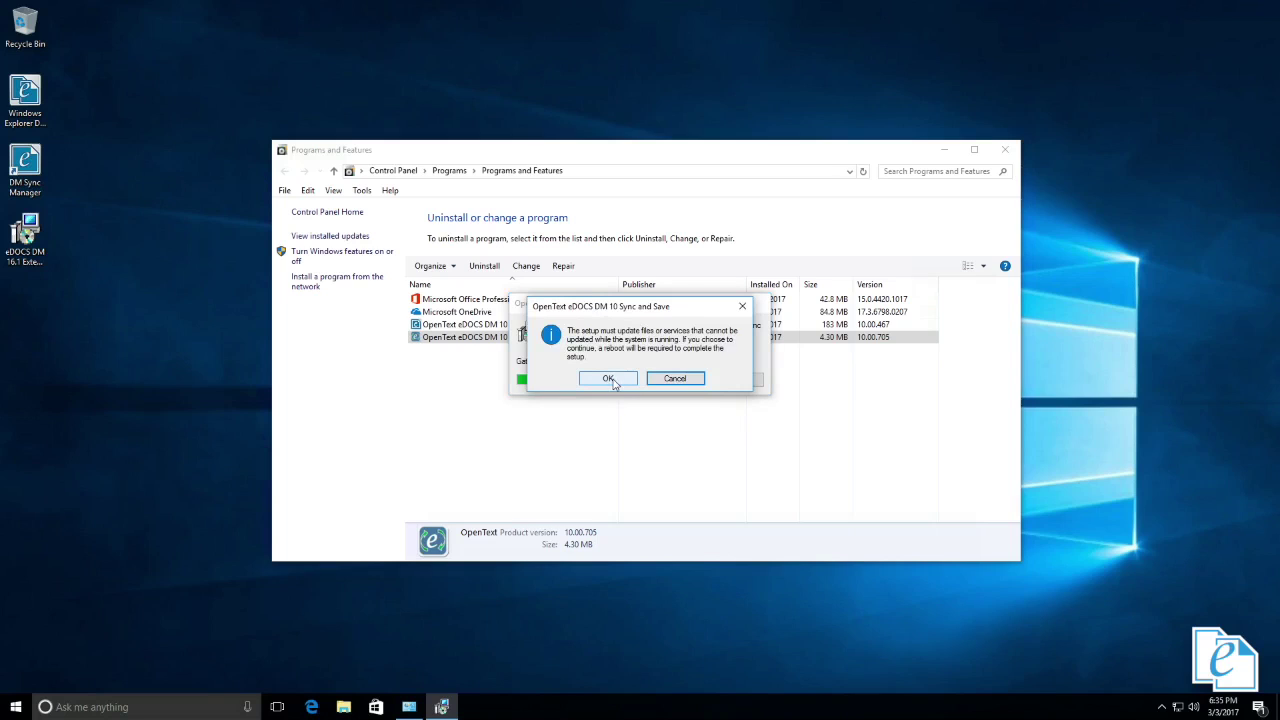
pyautogui.click(612, 382)
pyautogui.click(588, 451)
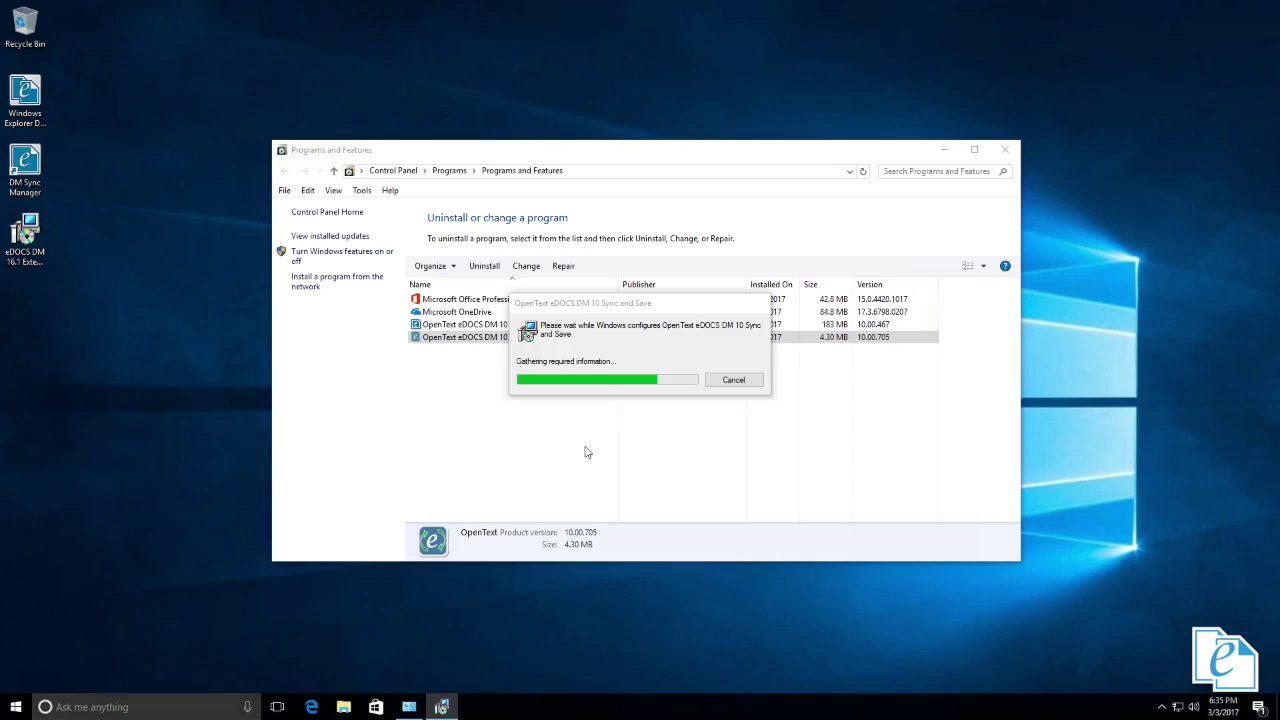
# - Start uninstalling OpenText eDOCS DM 10 Extensions (x64), accepting the files-in-use warning and UAC
pyautogui.rightClick(478, 330)
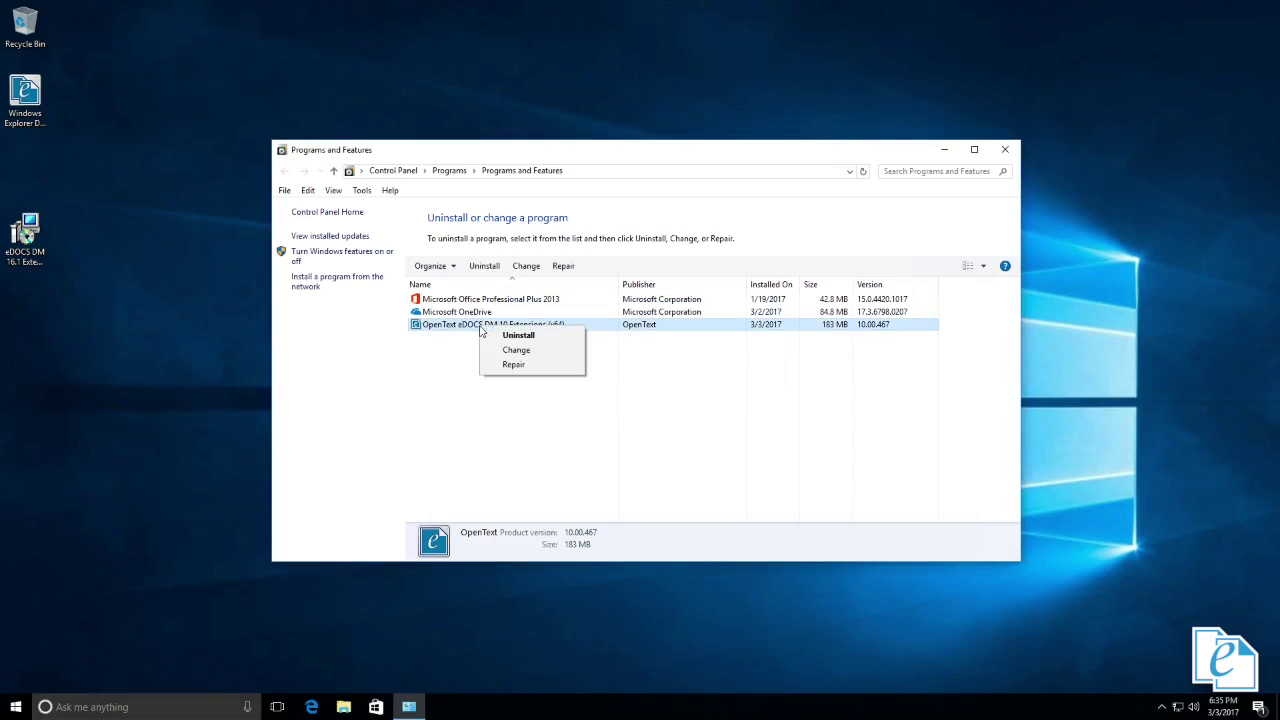
pyautogui.click(518, 335)
pyautogui.click(713, 353)
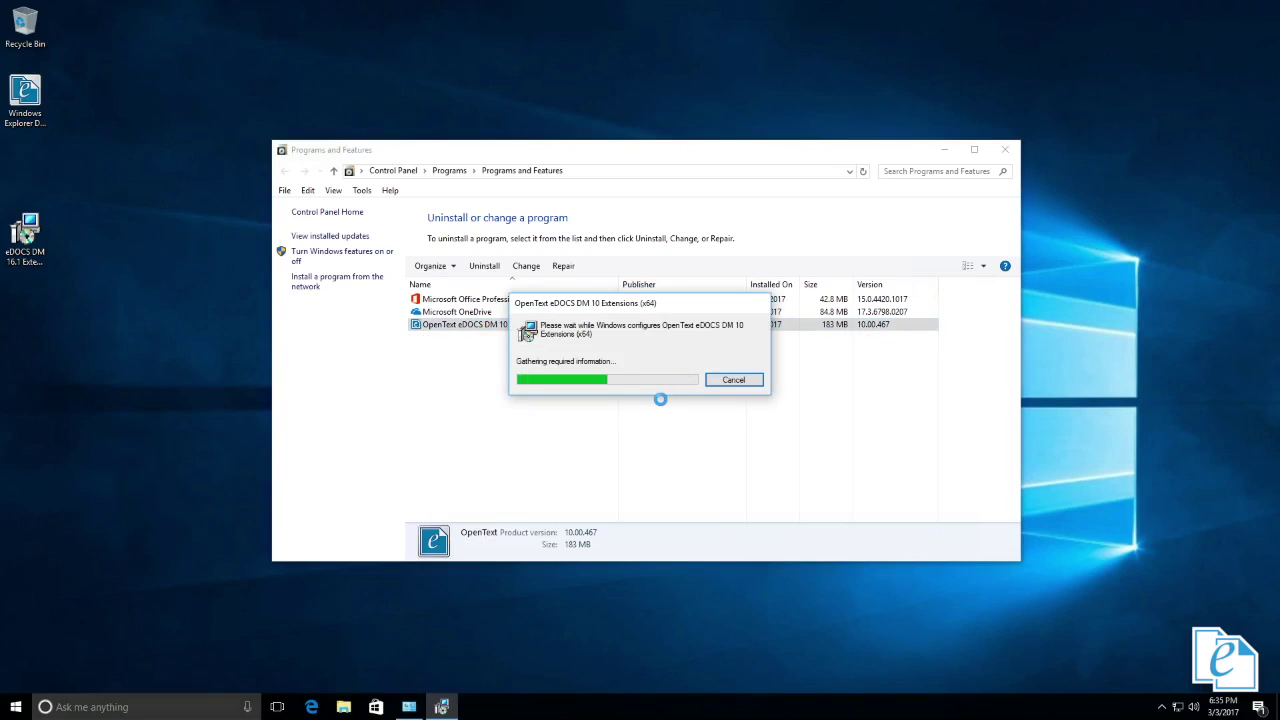
pyautogui.click(617, 381)
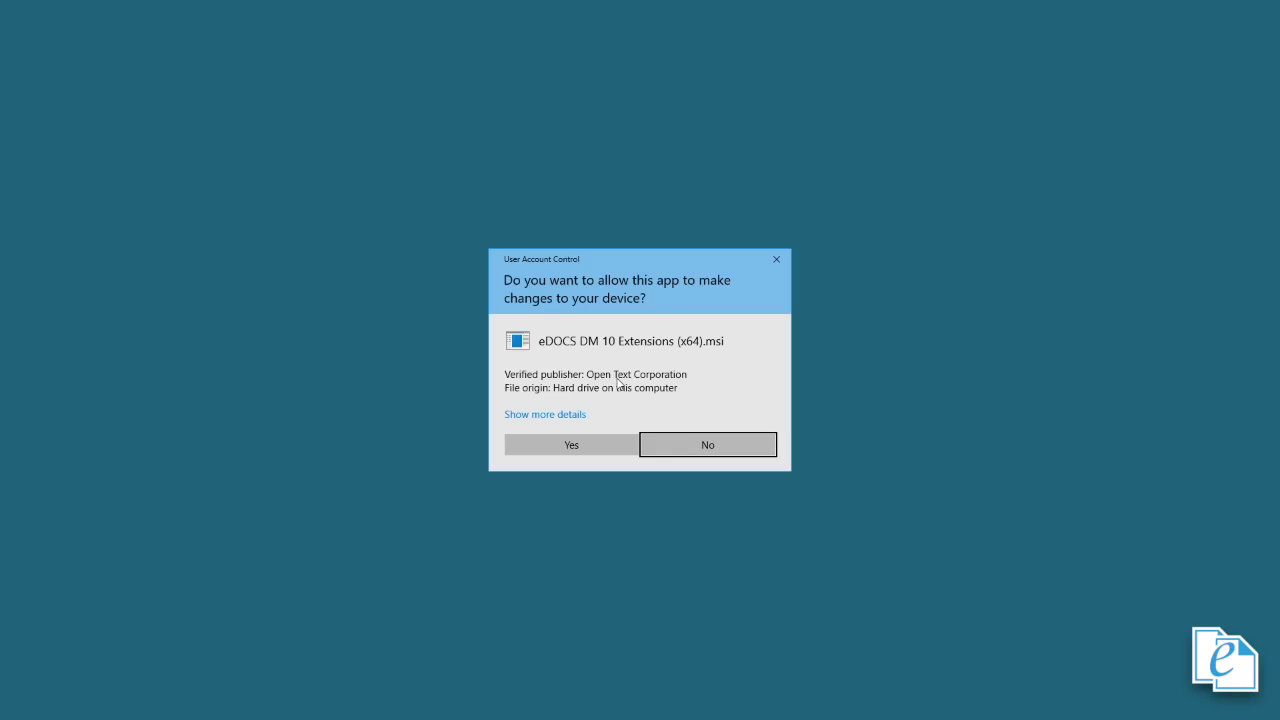
pyautogui.click(586, 441)
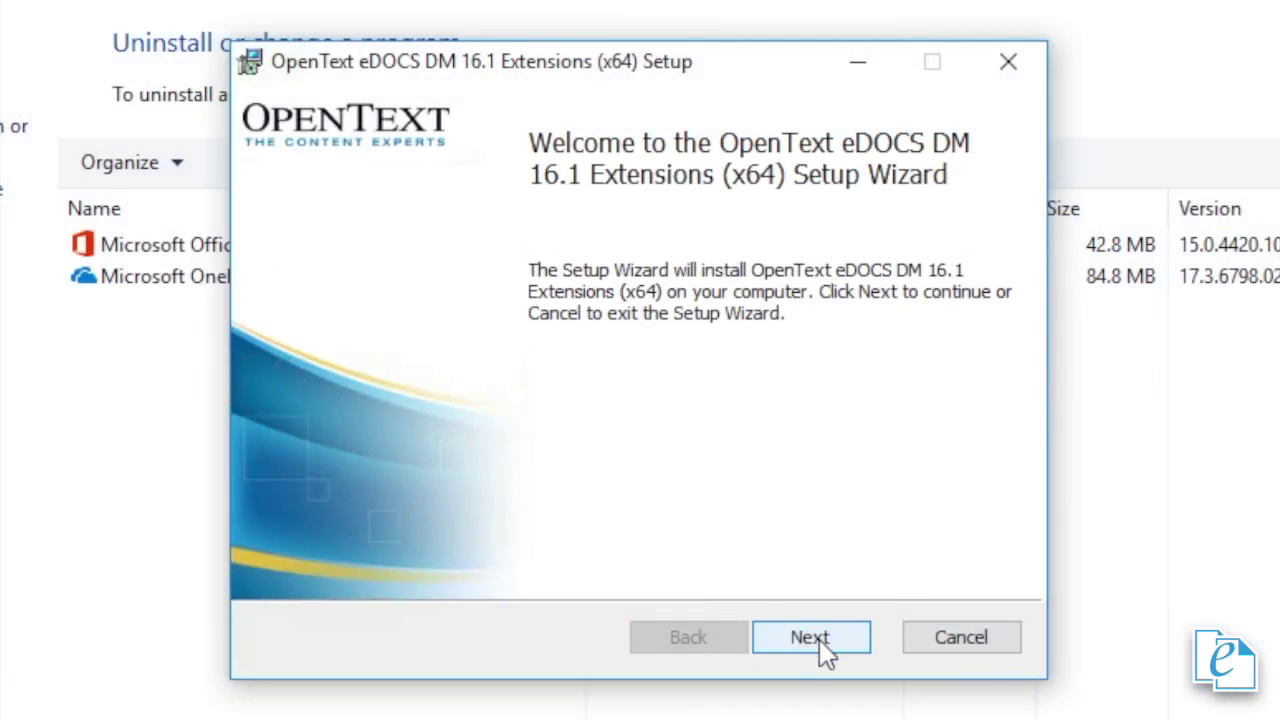
# - Accept the licence terms in the DM 16.1 Extensions installer
pyautogui.click(820, 645)
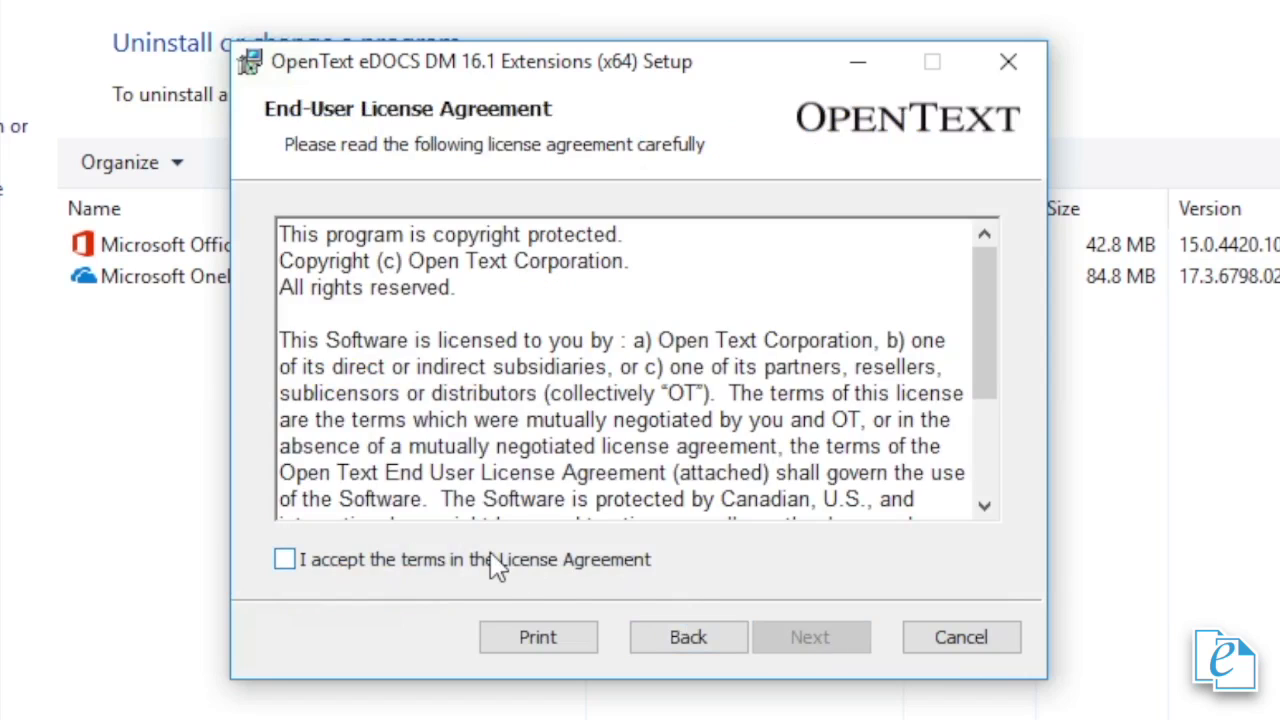
pyautogui.click(493, 562)
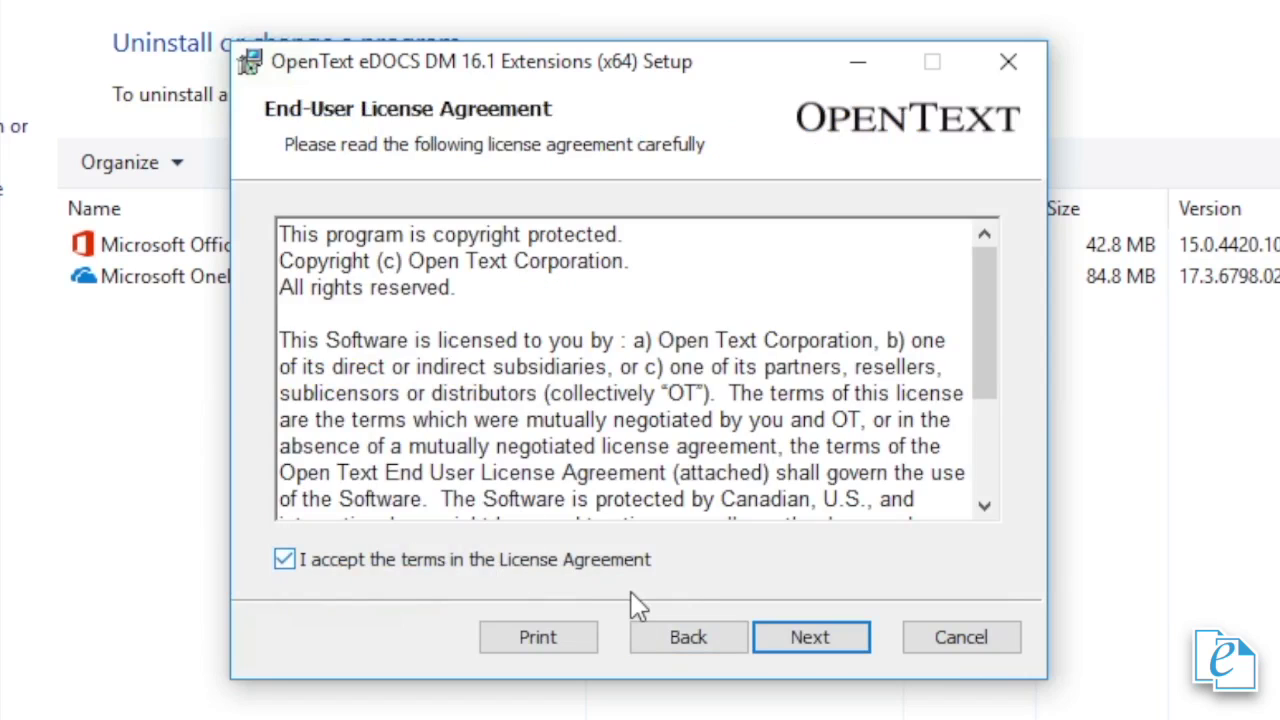
pyautogui.click(786, 637)
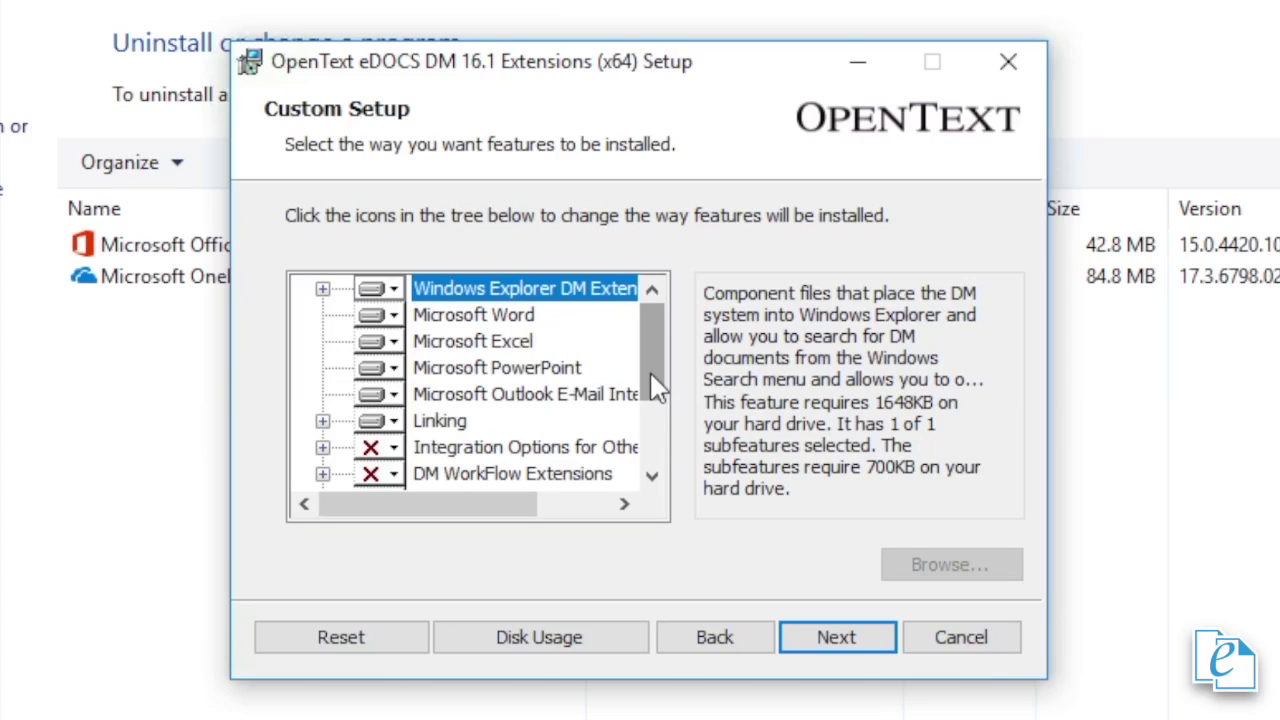
# - Set DM Sync and DM Save to be installed entirely on the local drive
pyautogui.moveTo(653, 385); pyautogui.dragTo(648, 455)
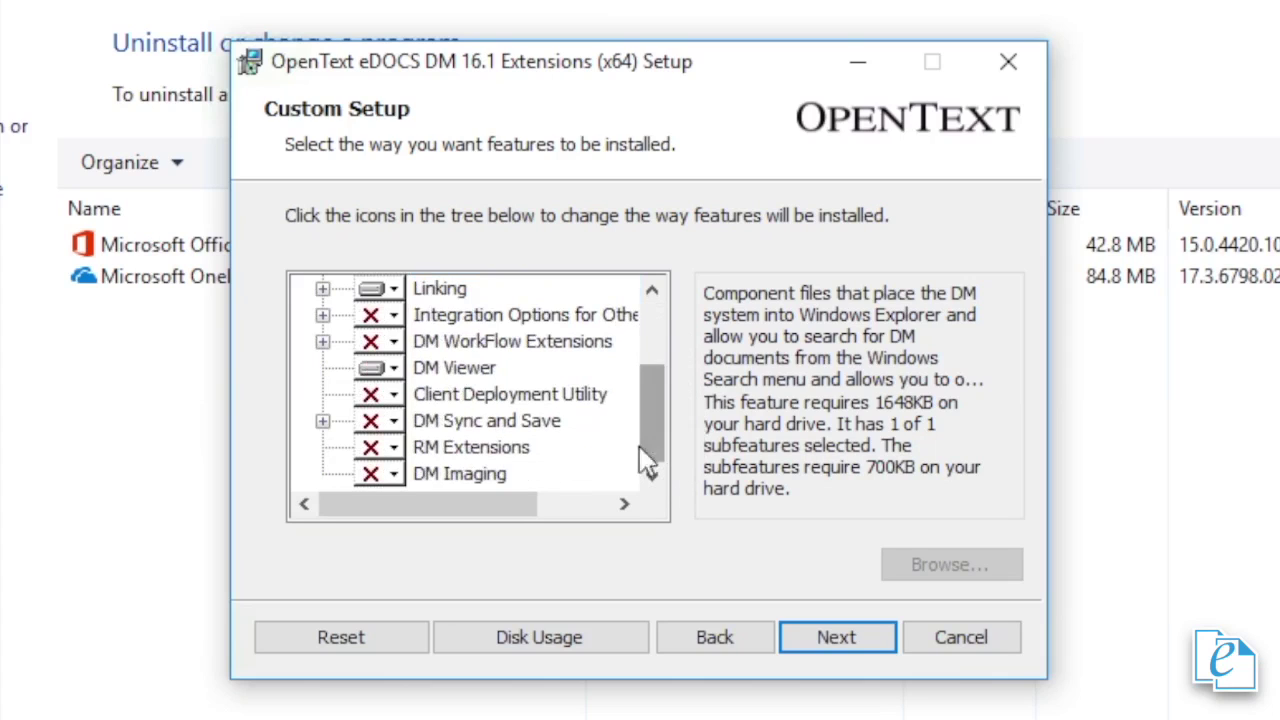
pyautogui.click(323, 422)
pyautogui.click(432, 448)
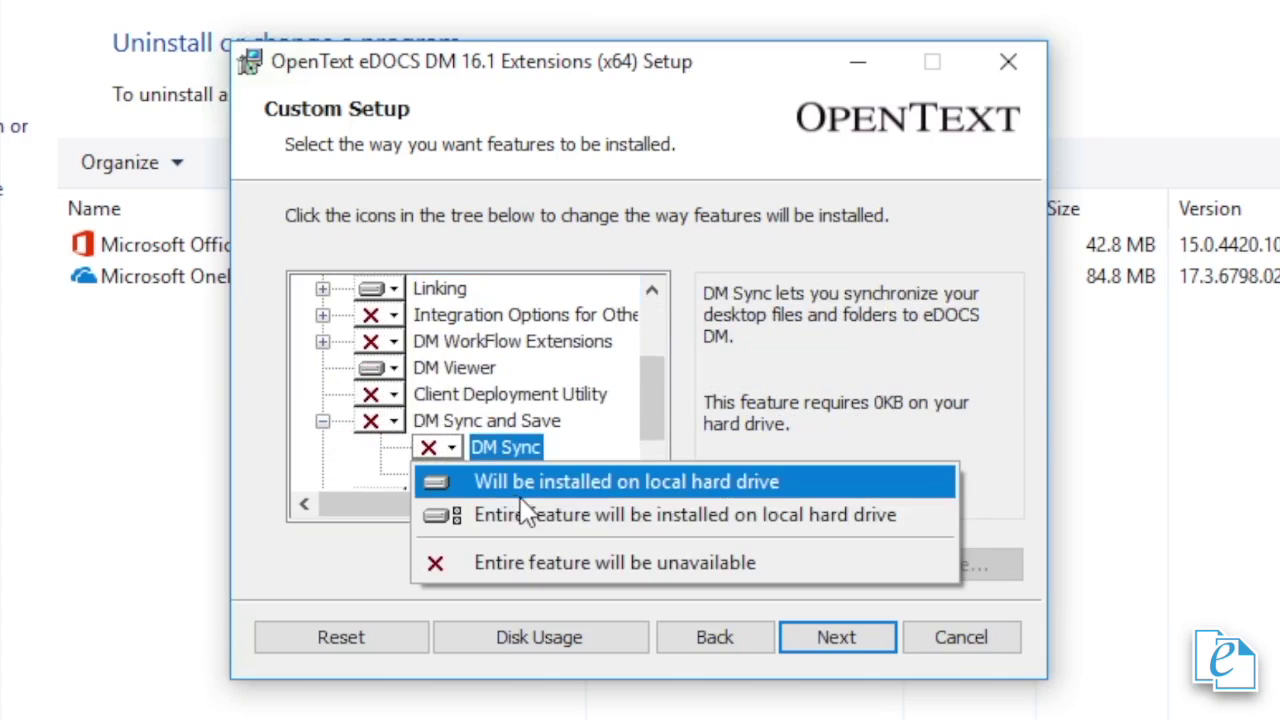
pyautogui.click(524, 515)
pyautogui.click(432, 474)
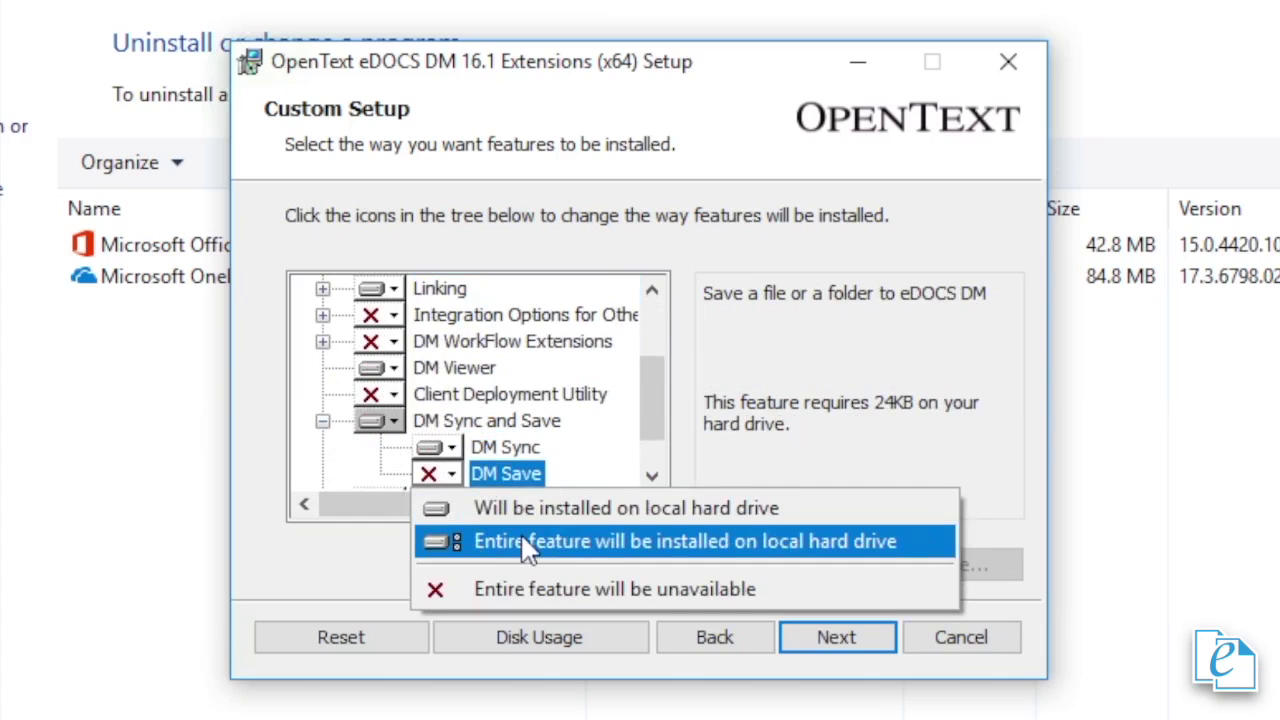
pyautogui.click(527, 545)
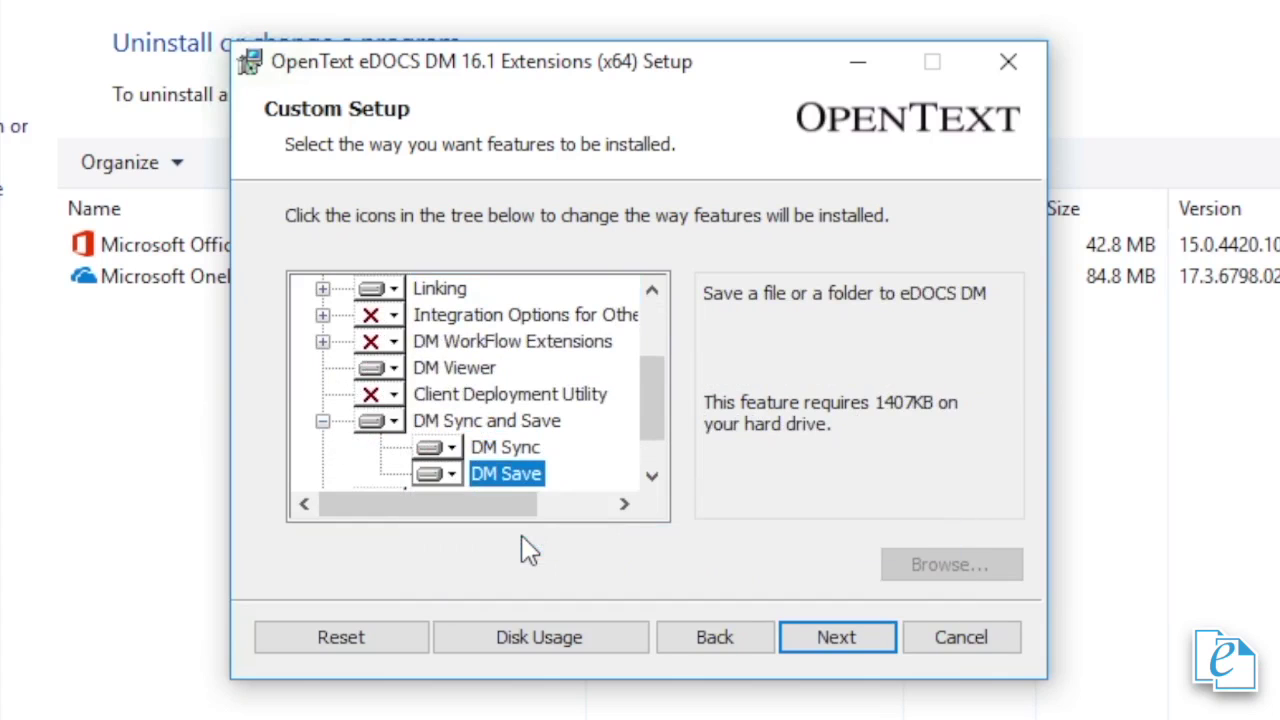
pyautogui.click(846, 650)
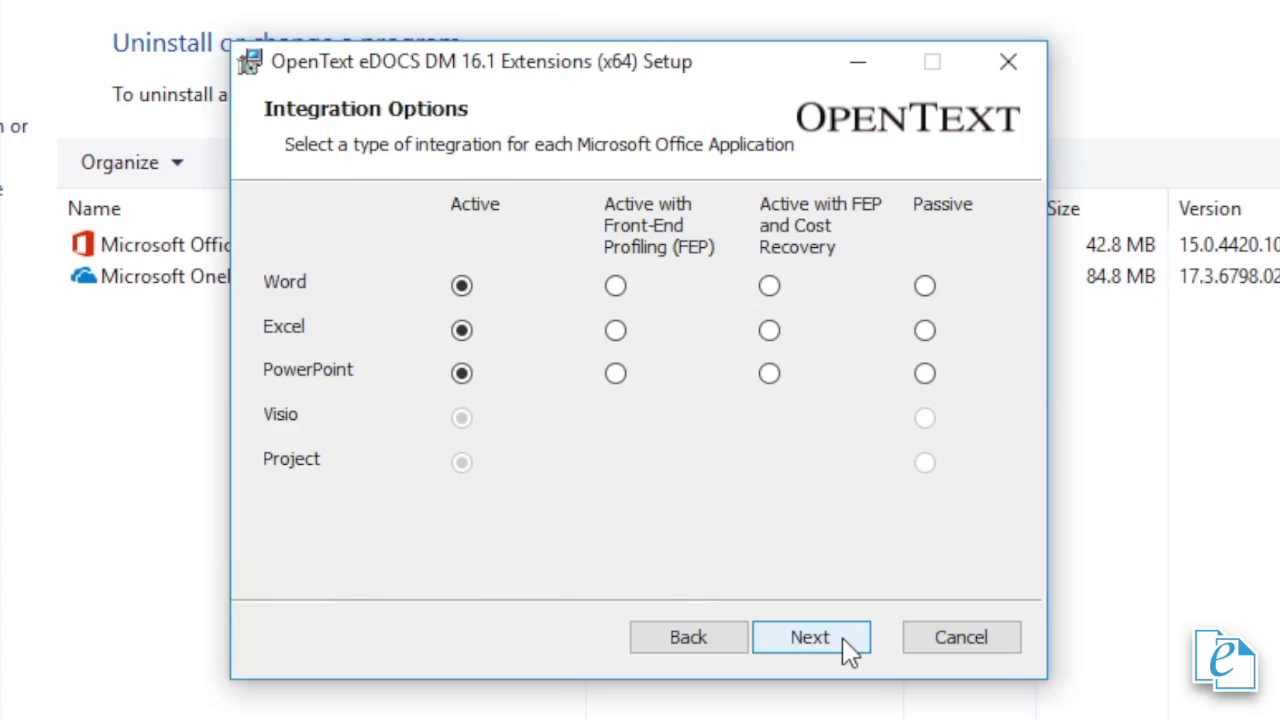
# - Keep default Office integration and folder, enter DM server sc-s16-dm16, and start installing
pyautogui.click(848, 648)
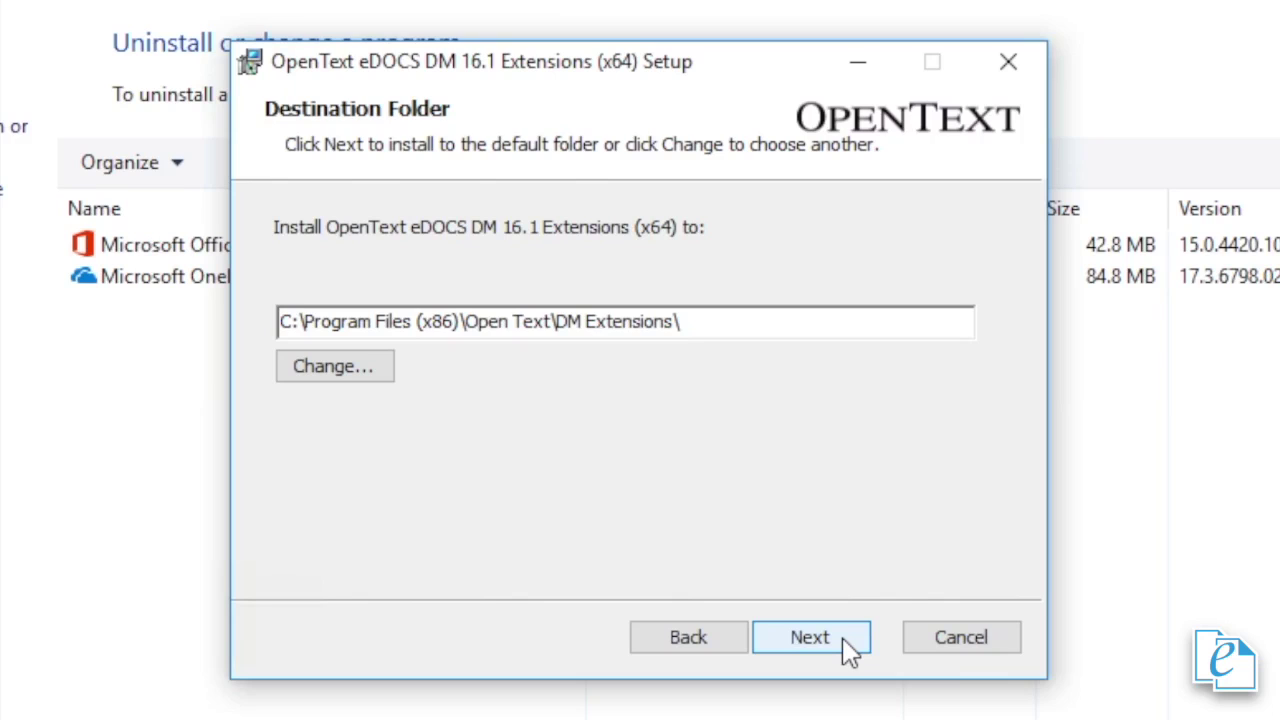
pyautogui.click(848, 650)
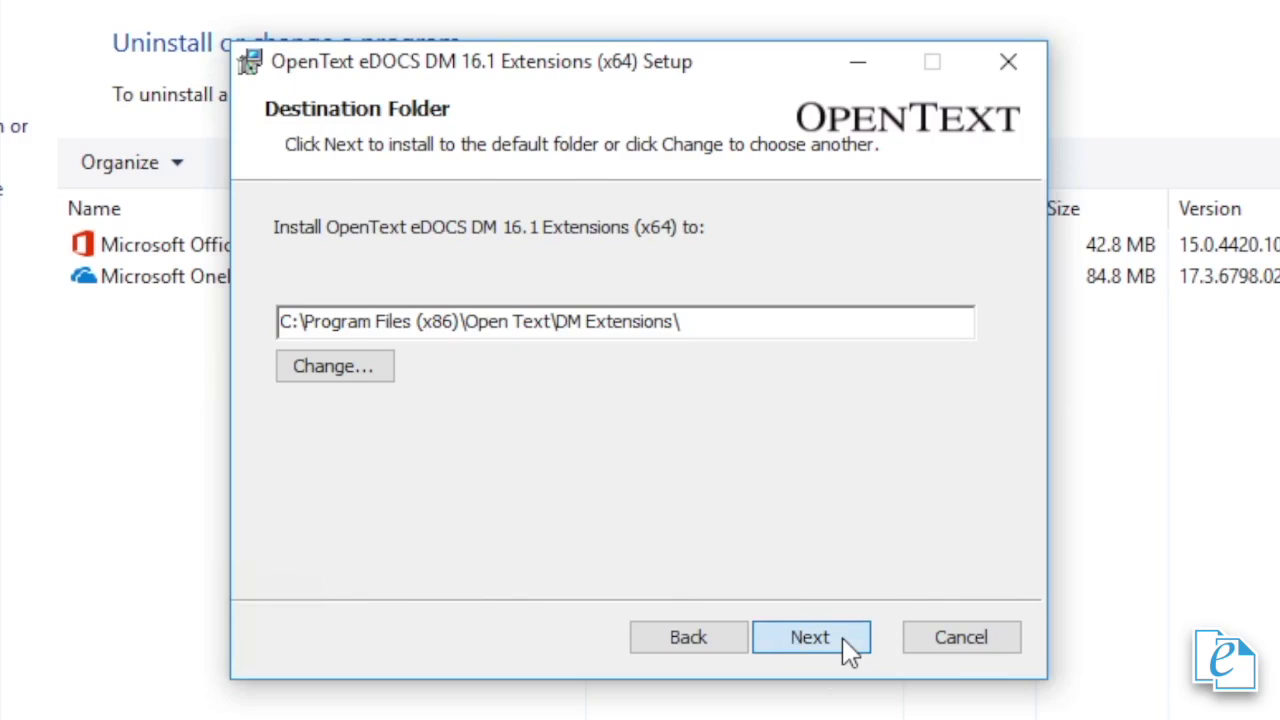
pyautogui.write('sc')
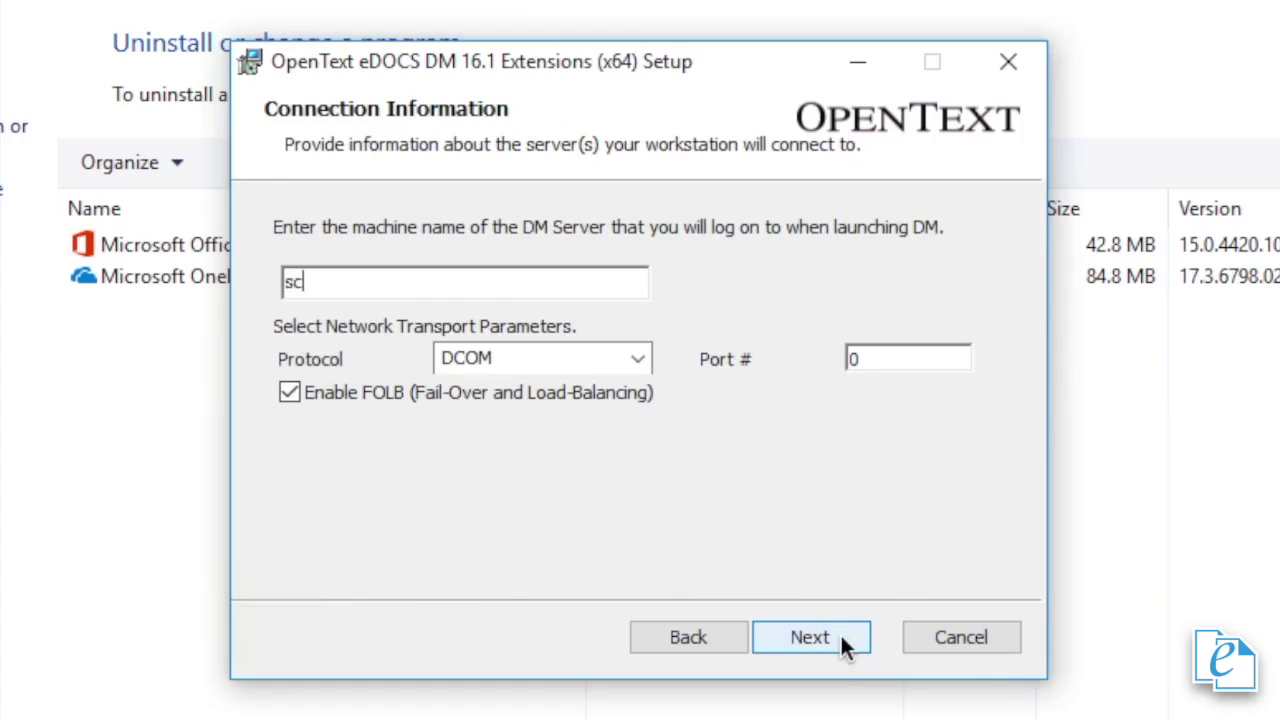
pyautogui.write('-s16-dm16')
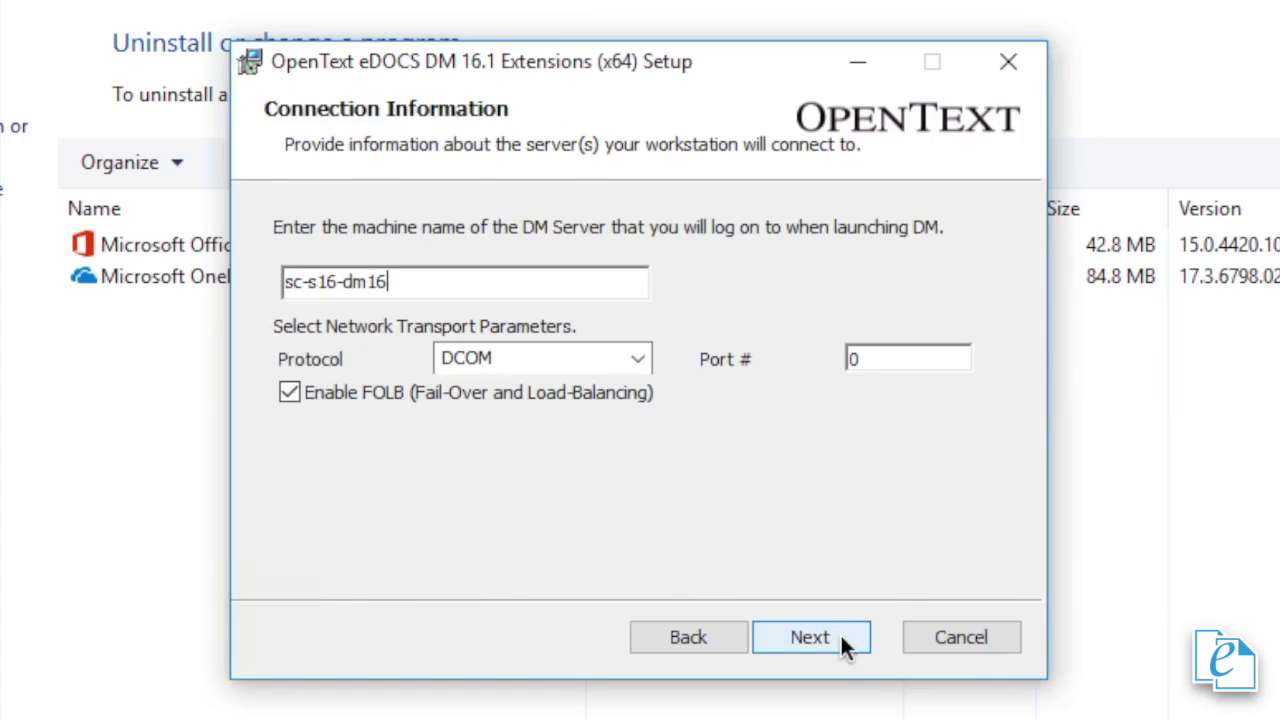
pyautogui.click(842, 640)
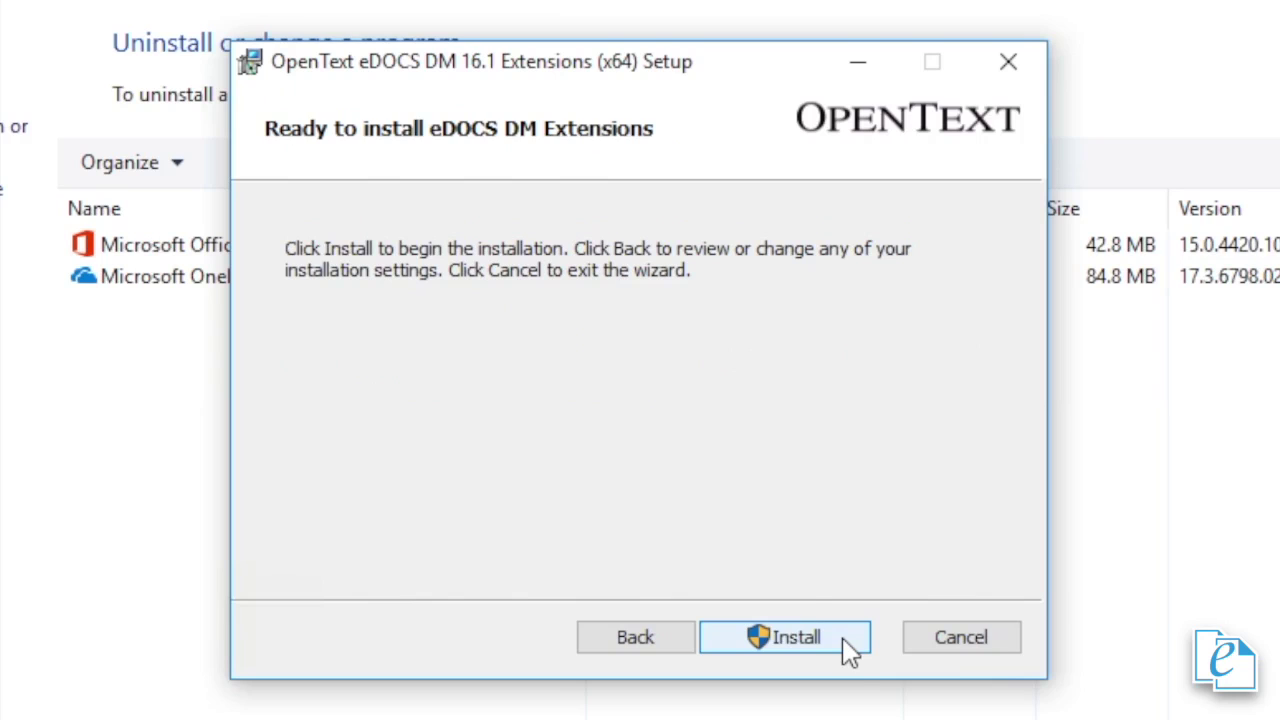
pyautogui.click(848, 645)
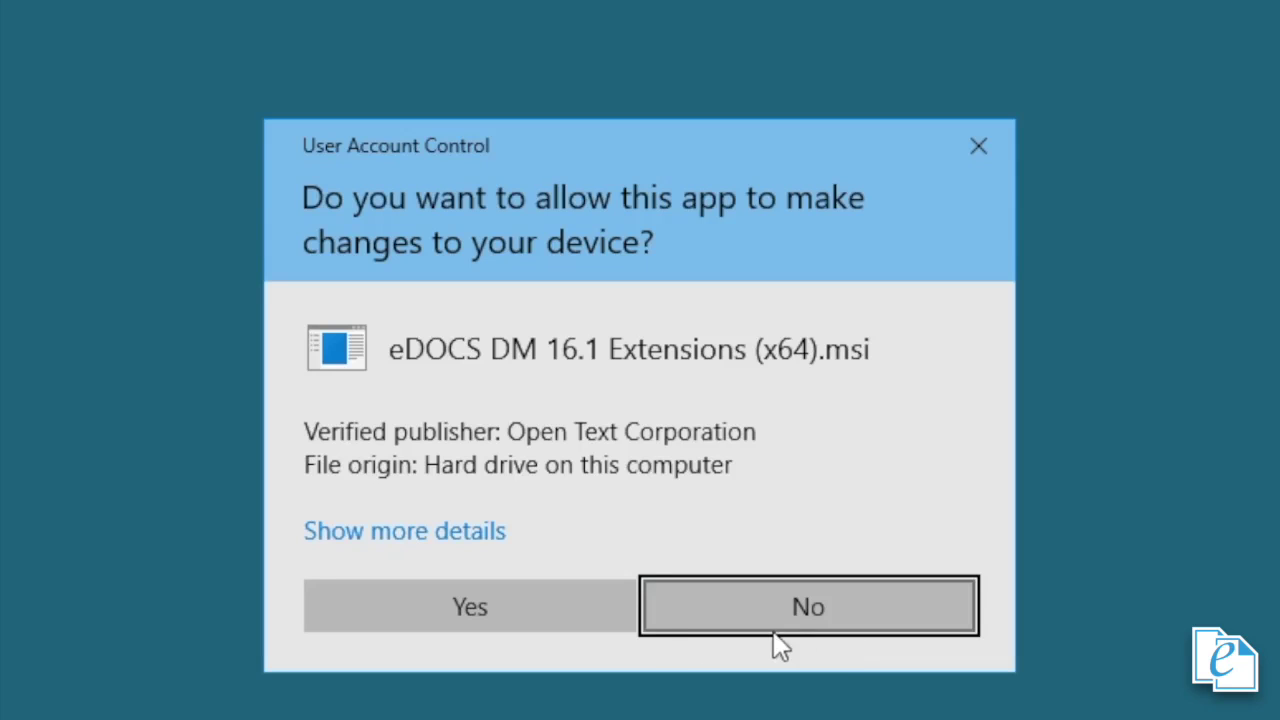
pyautogui.click(533, 608)
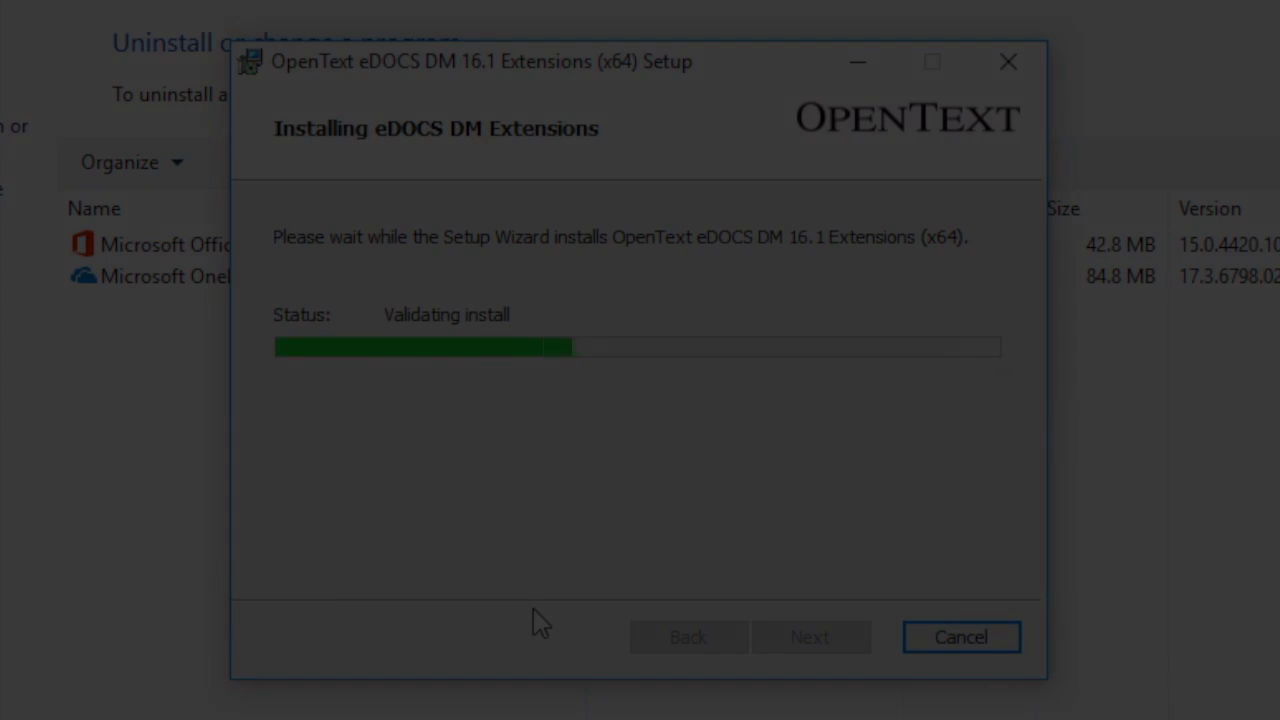